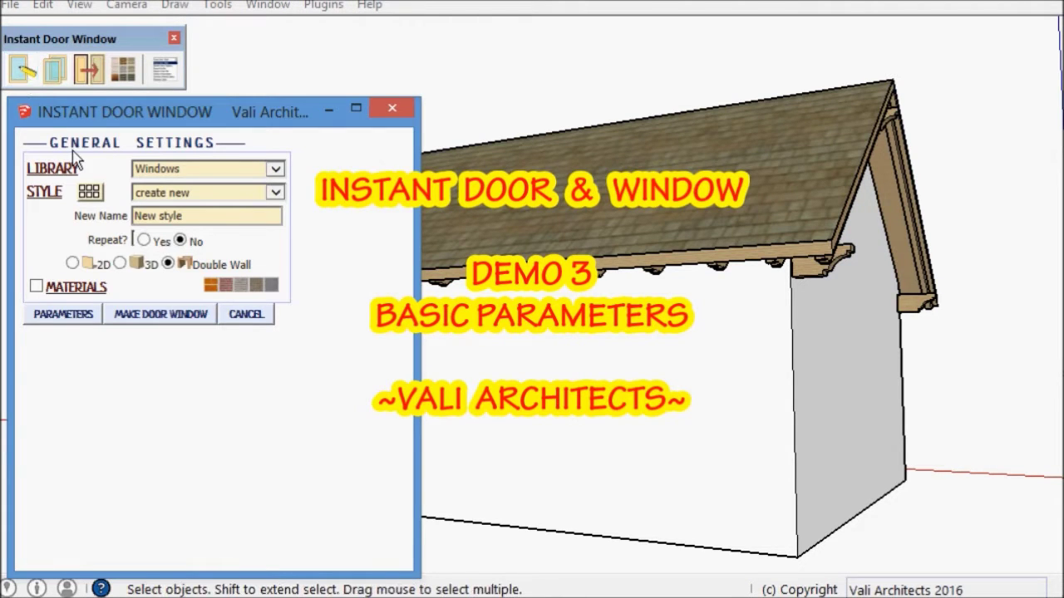
# Switch the Instant Door Window preset library from windows to All, then close the styles window
pyautogui.click(89, 195)
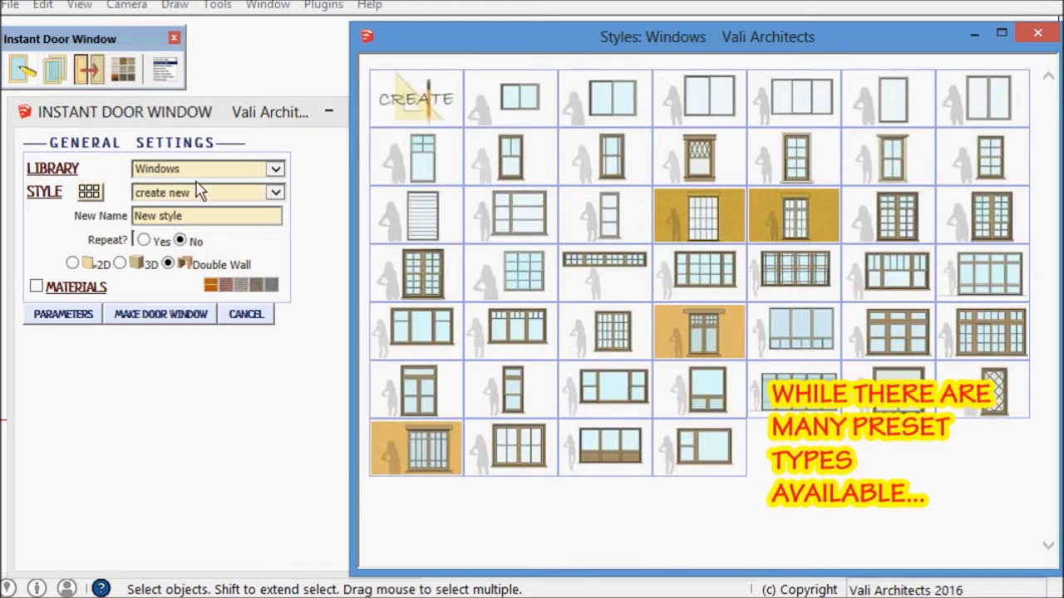
pyautogui.click(273, 172)
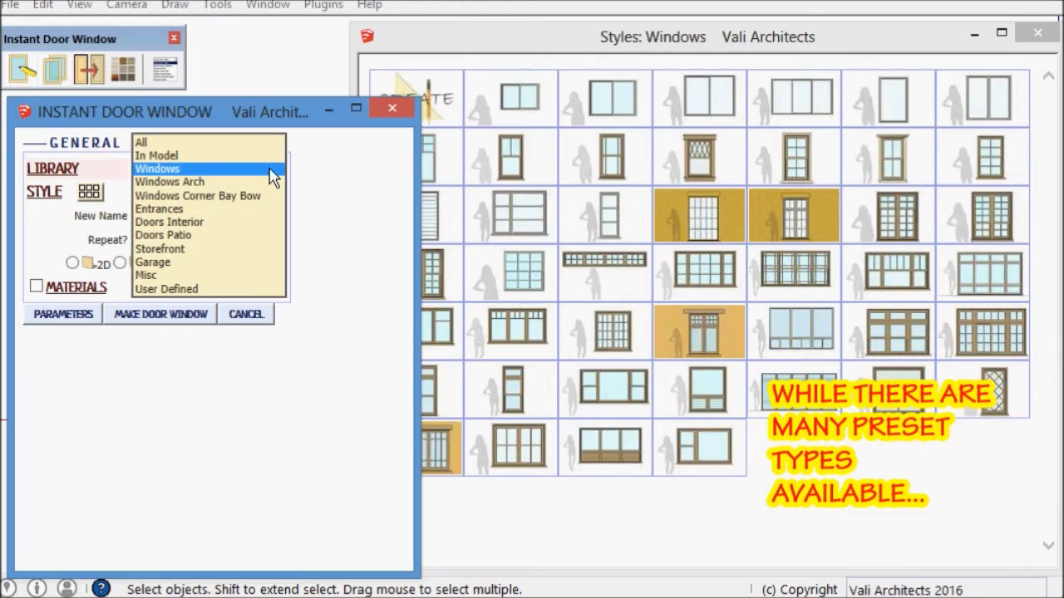
pyautogui.click(164, 143)
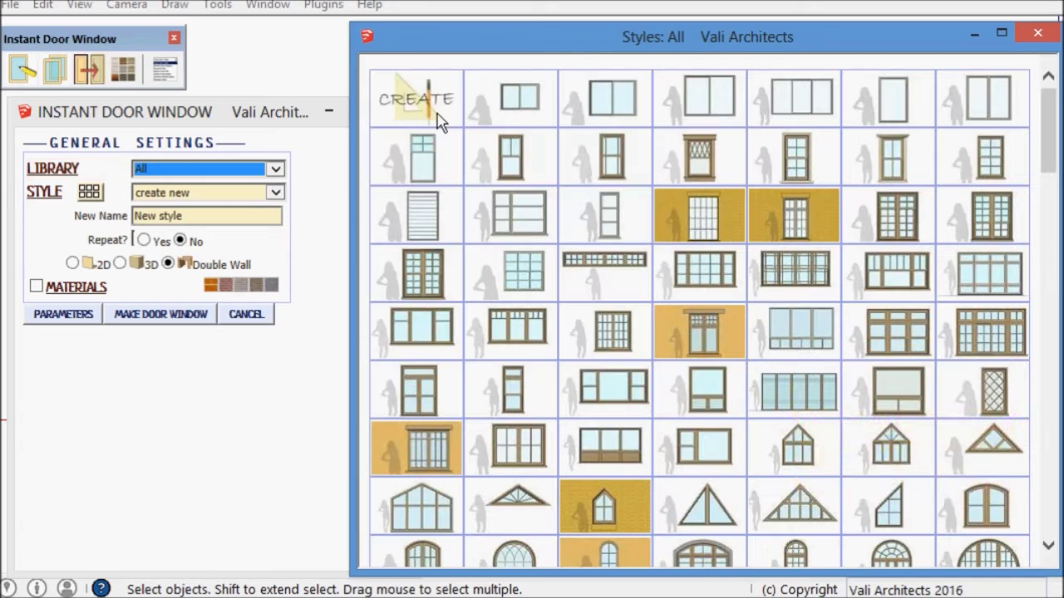
pyautogui.moveTo(1049, 114); pyautogui.dragTo(1051, 491)
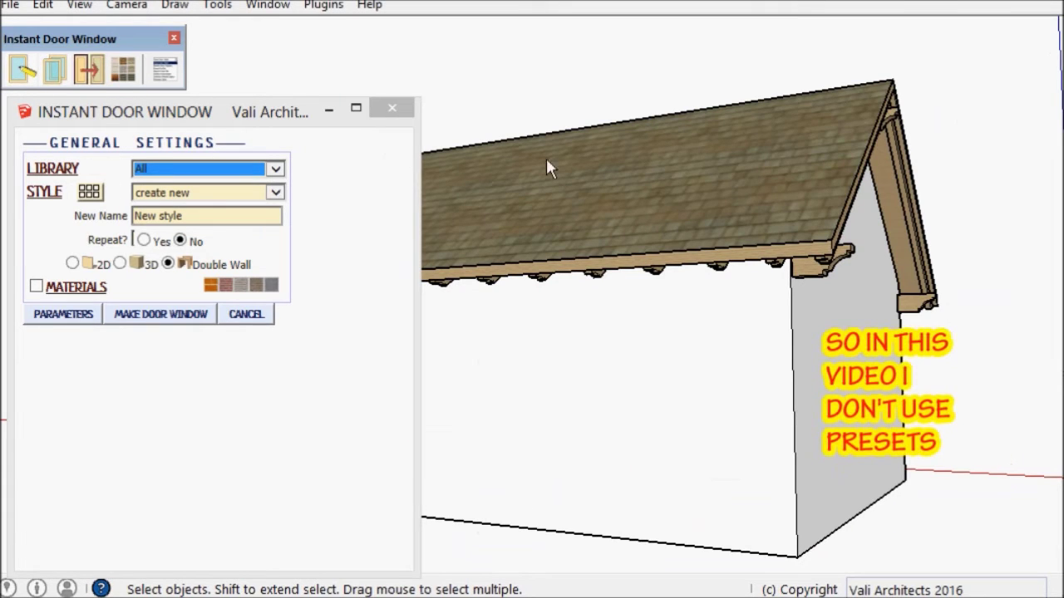
# Name the new style 'my window' and set Repeat to Yes
pyautogui.click(200, 220)
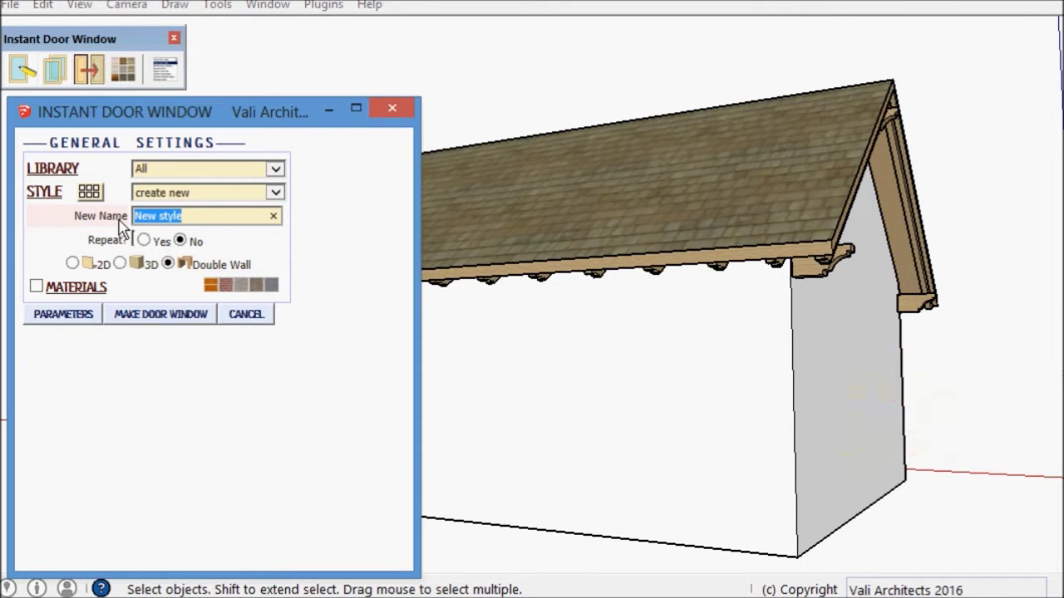
pyautogui.write('my window')
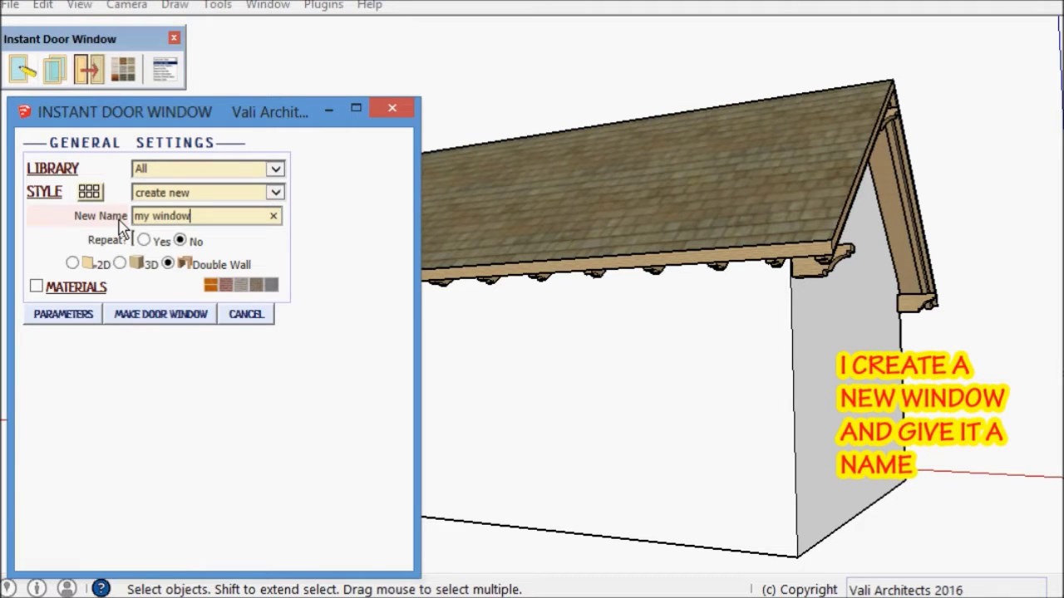
pyautogui.click(143, 240)
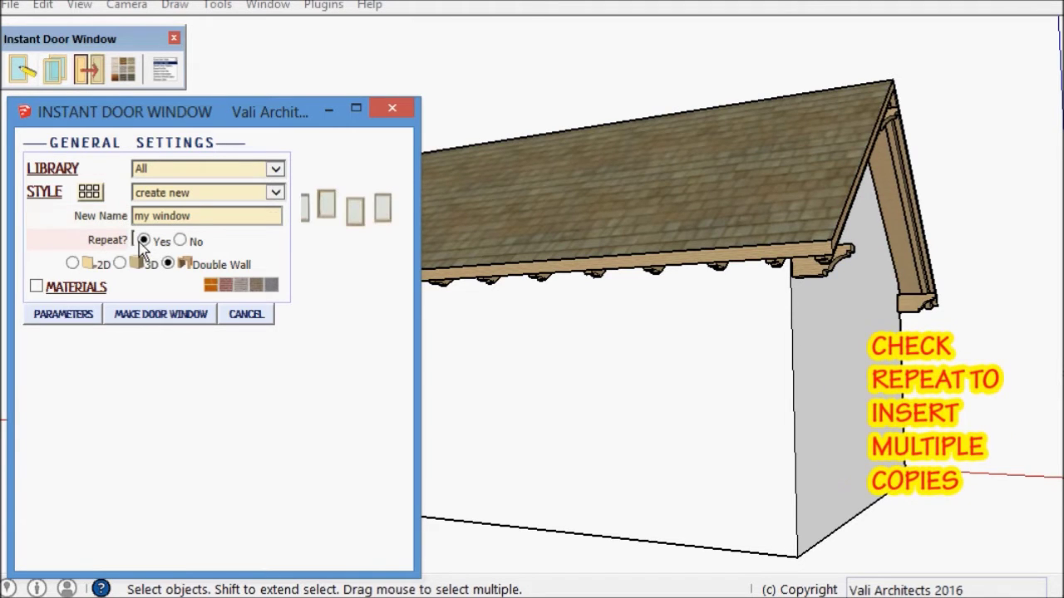
pyautogui.click(71, 315)
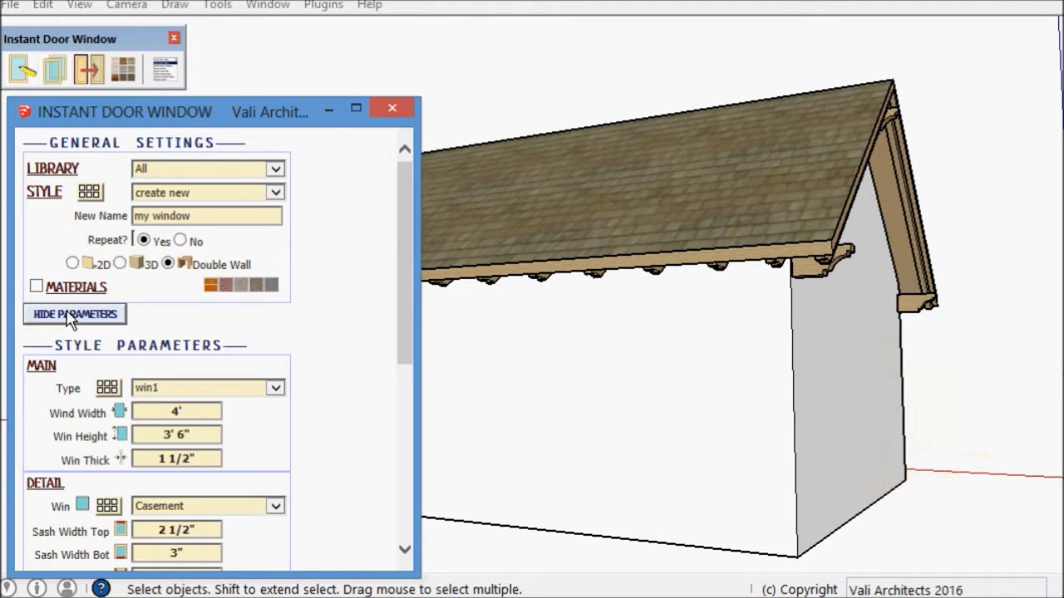
# Choose the plain single-pane win1 window type
pyautogui.click(107, 389)
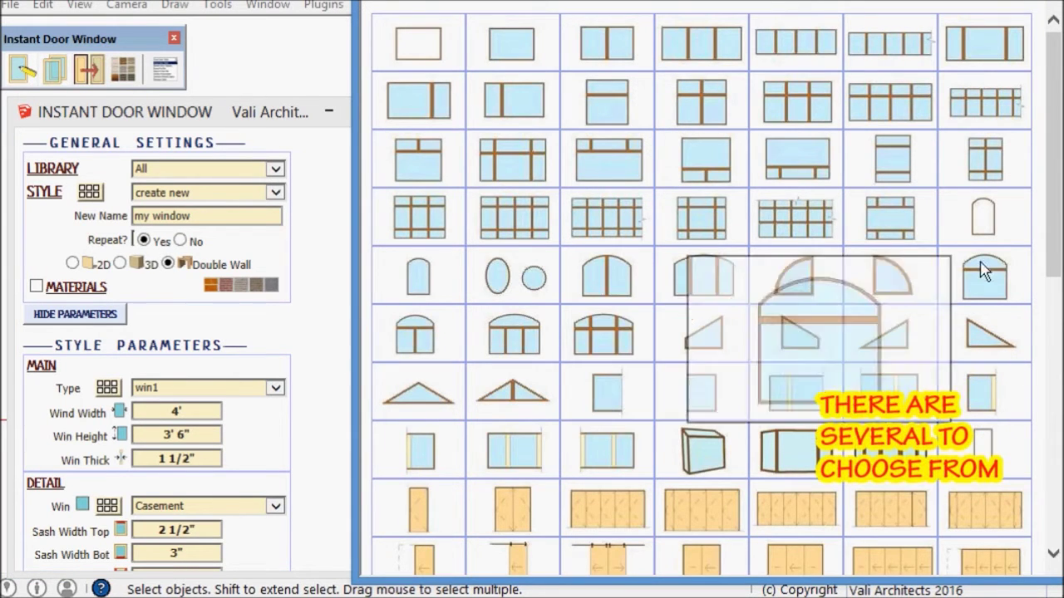
pyautogui.moveTo(1053, 245); pyautogui.dragTo(1039, 549)
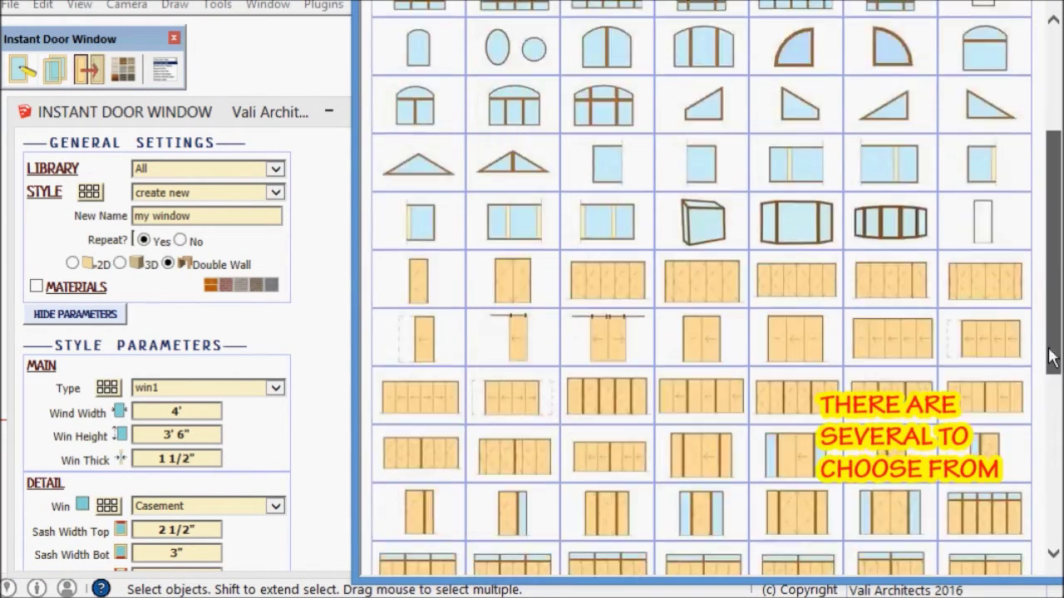
pyautogui.scroll(2, 1039, 548)
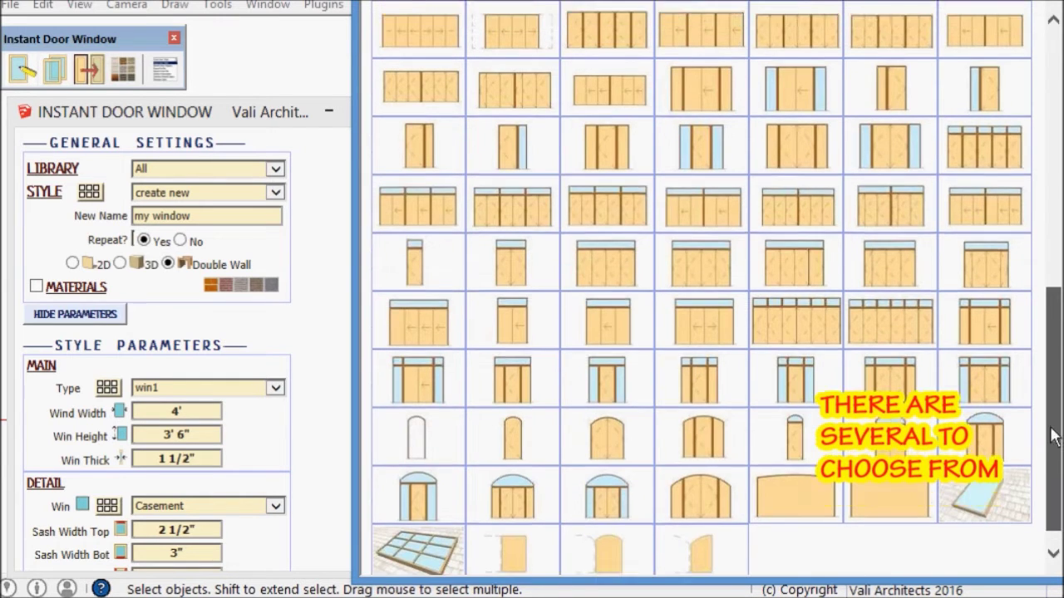
pyautogui.scroll(5, 1039, 548)
pyautogui.scroll(5, 1038, 548)
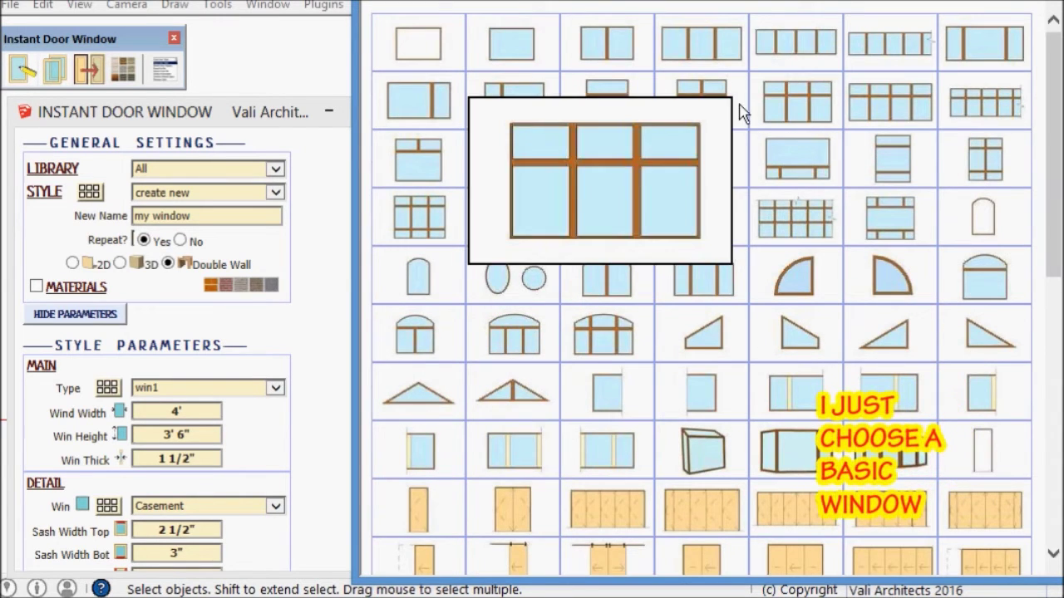
pyautogui.click(513, 46)
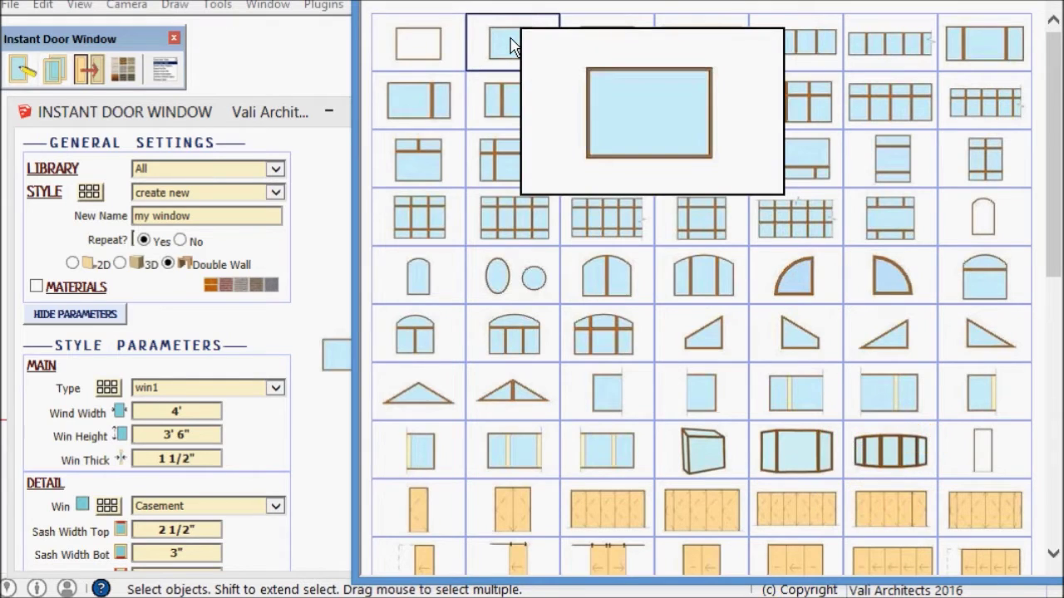
pyautogui.click(330, 198)
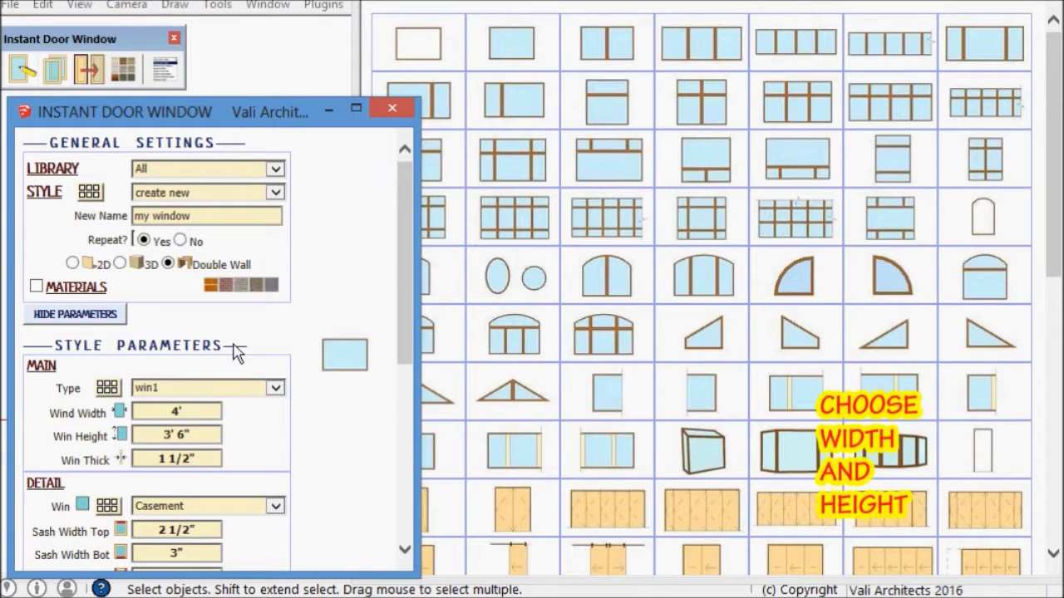
# Size the window 4' wide, 3' 6" high and 1 1/2" thick
pyautogui.write("'")
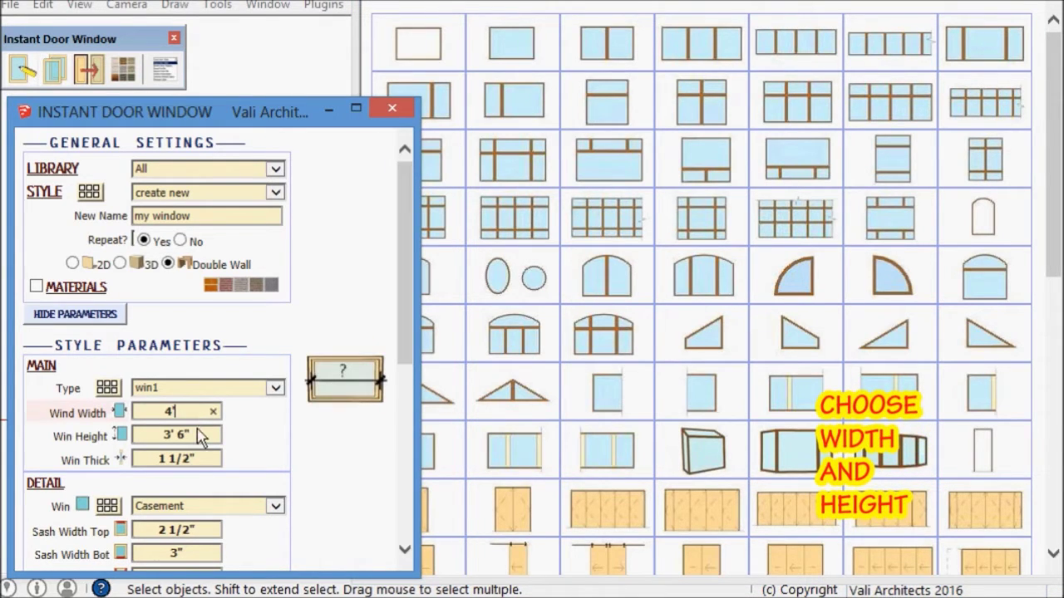
pyautogui.click(202, 438)
pyautogui.click(205, 462)
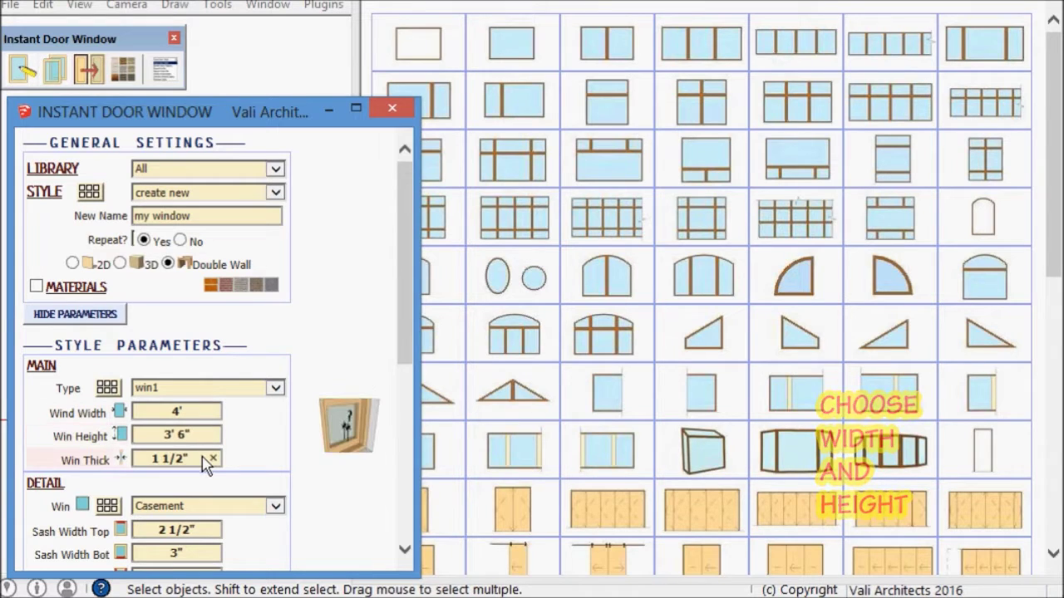
pyautogui.moveTo(403, 358); pyautogui.dragTo(403, 439)
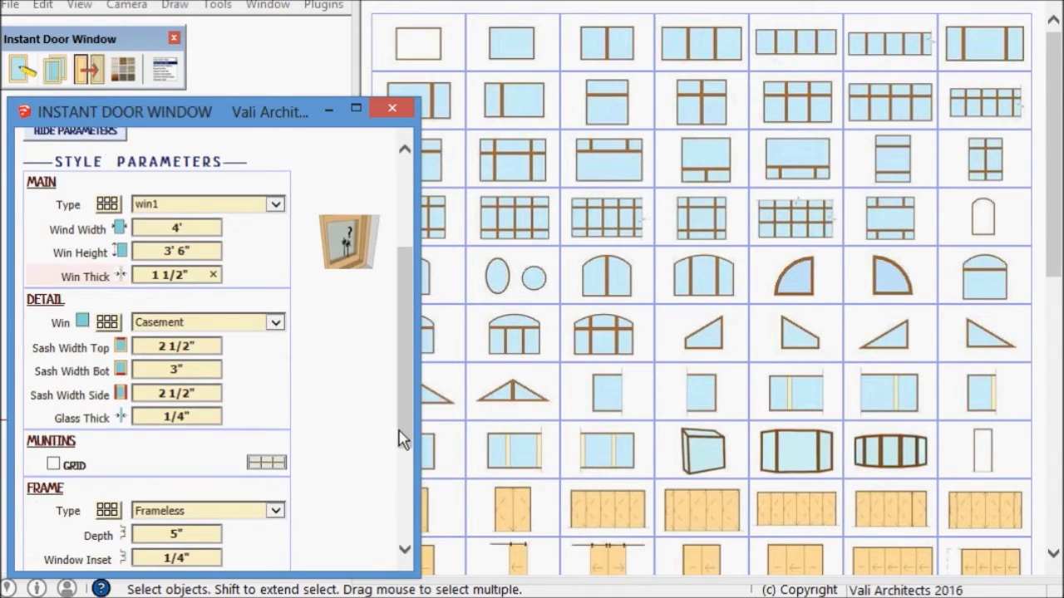
pyautogui.click(107, 323)
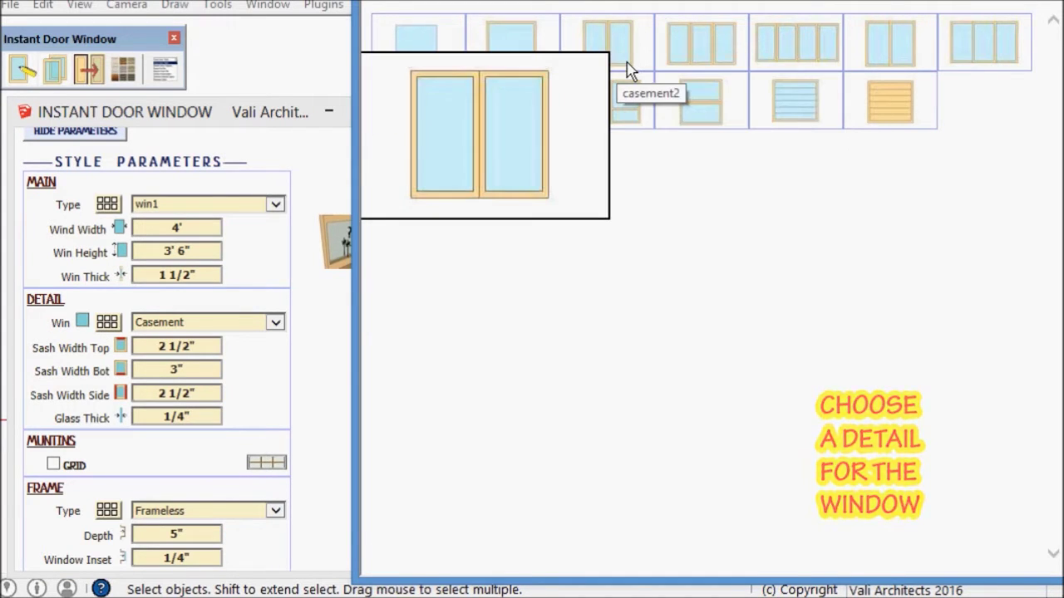
# Use Casement 2 sashes and a Flat Trim outer frame profile
pyautogui.click(627, 72)
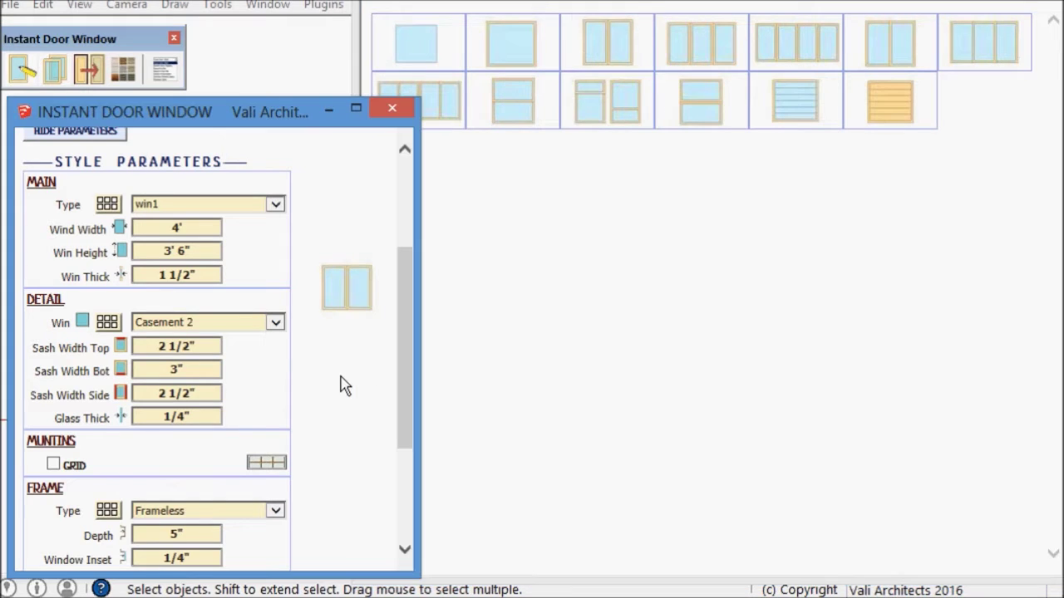
pyautogui.moveTo(404, 374); pyautogui.dragTo(401, 482)
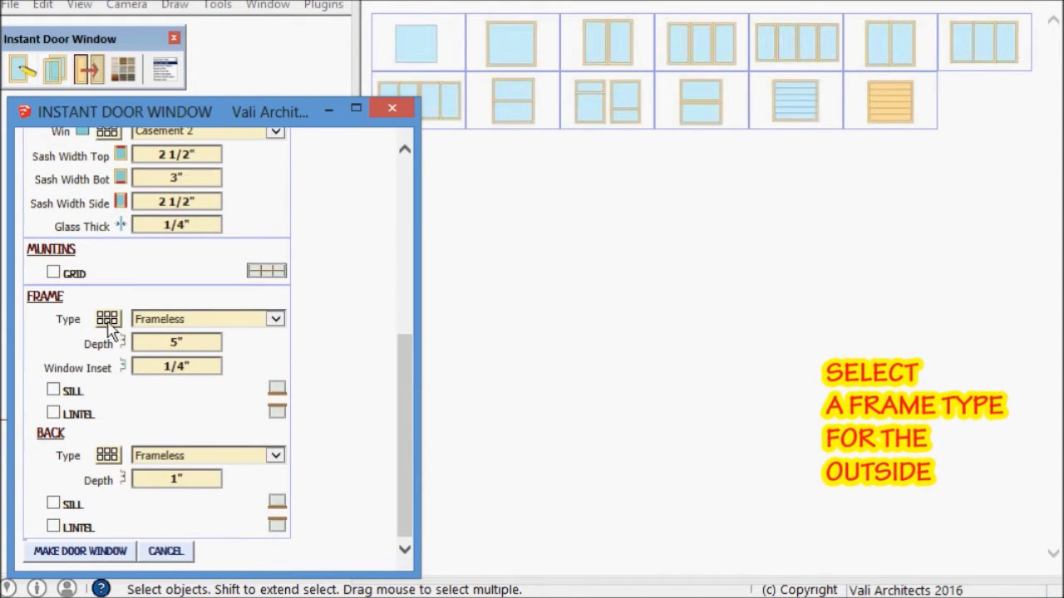
pyautogui.click(108, 324)
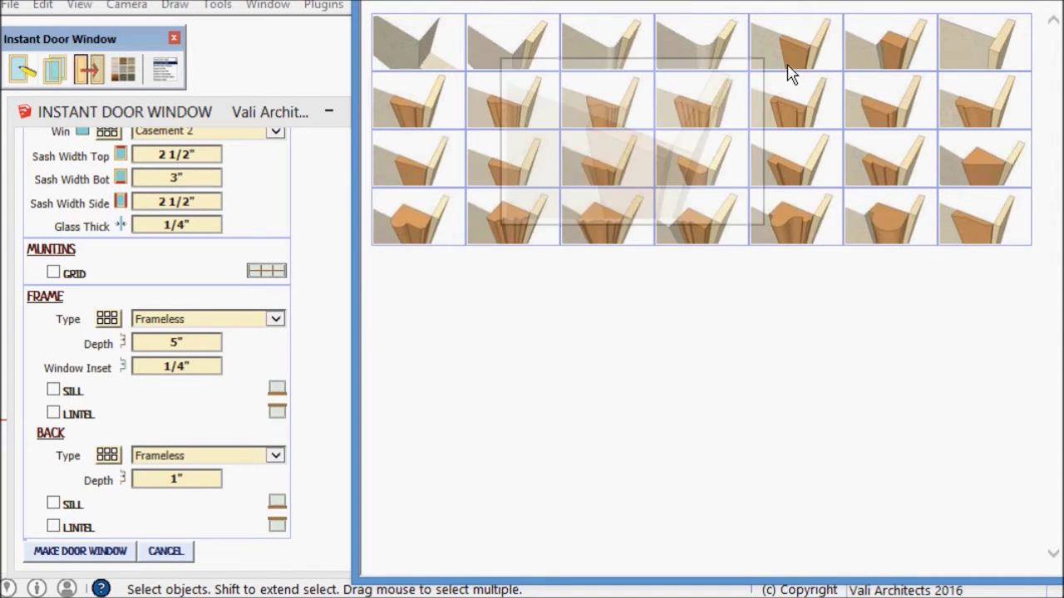
pyautogui.click(804, 57)
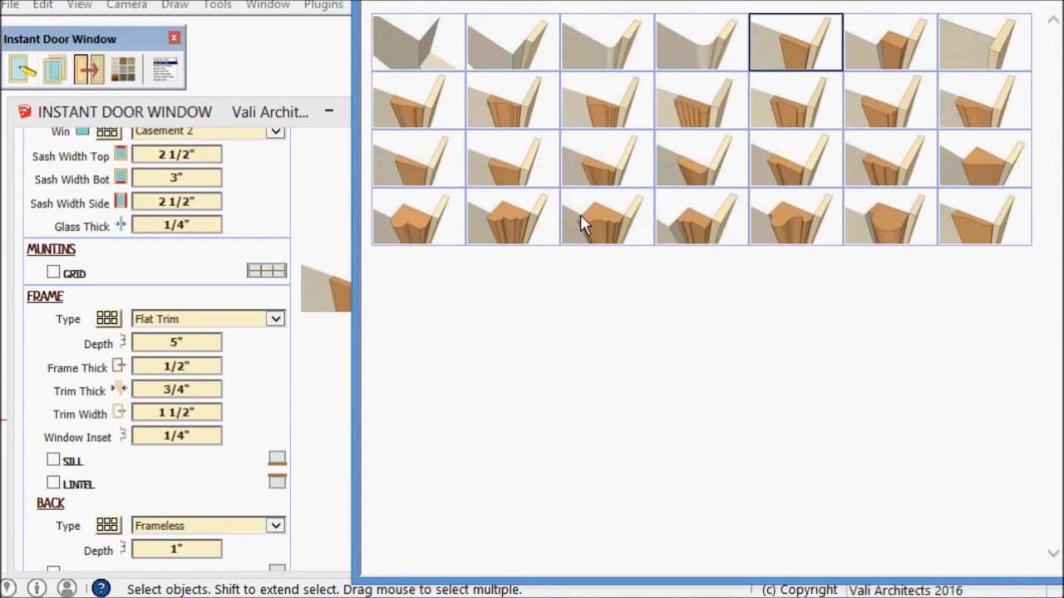
# Size the outer frame 5" deep with 3/4" by 1 1/2" trim, 1/4" inset, and flat inside trim
pyautogui.click(202, 347)
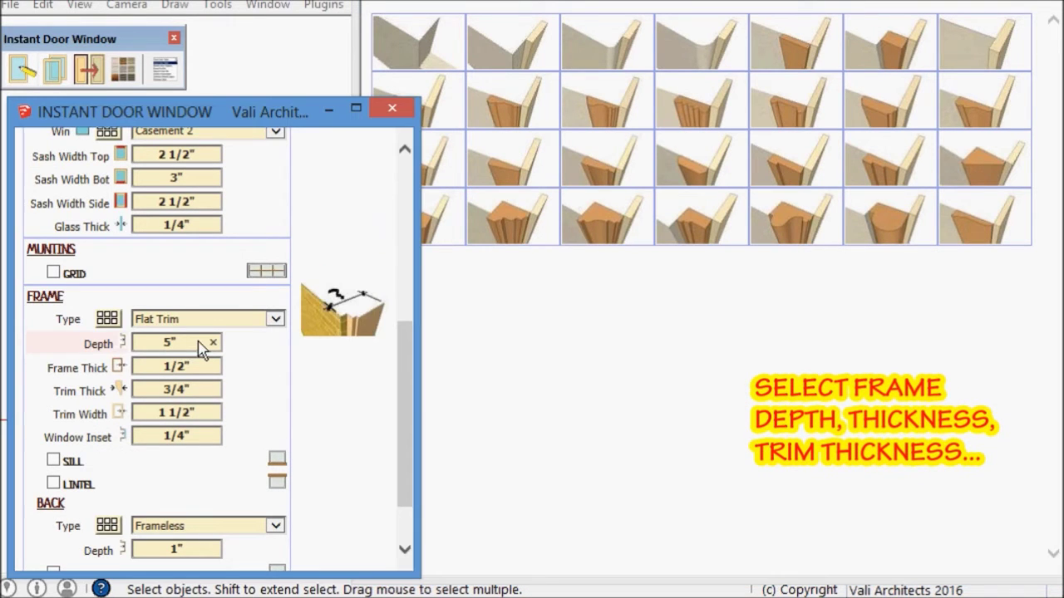
pyautogui.click(200, 373)
pyautogui.click(202, 397)
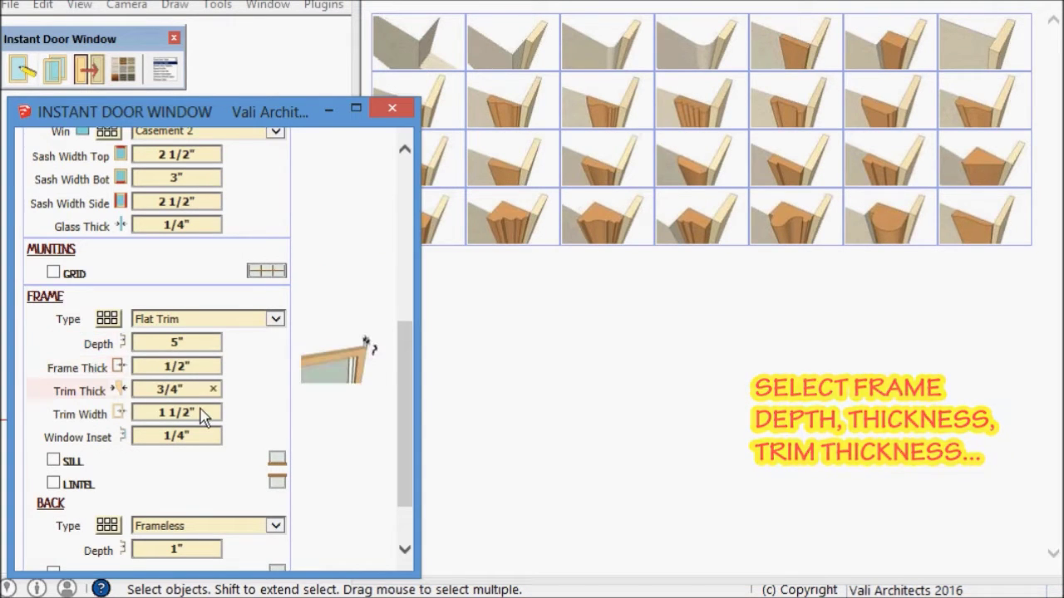
pyautogui.click(205, 418)
pyautogui.click(206, 441)
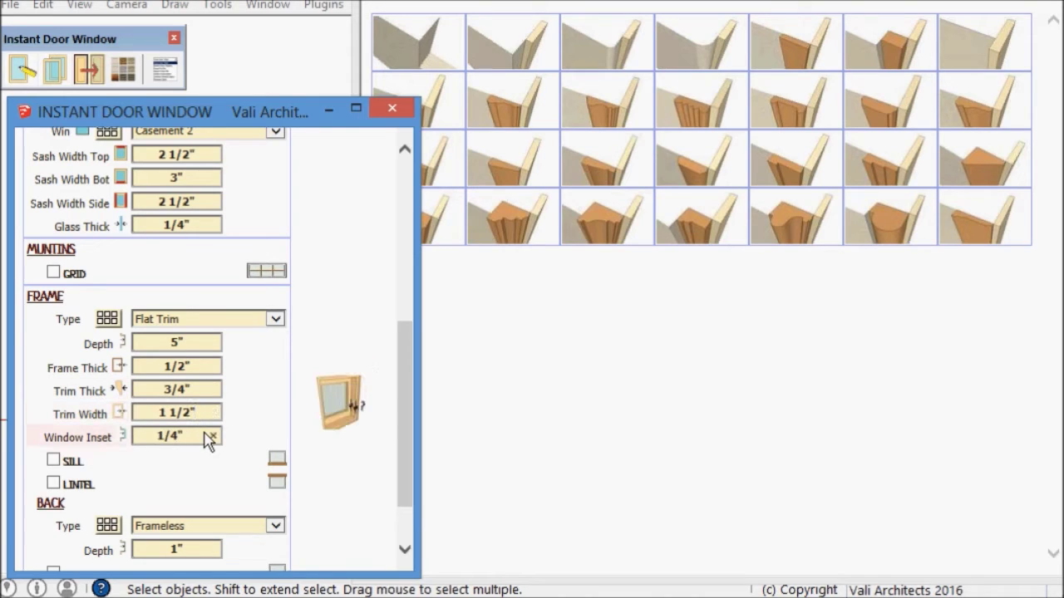
pyautogui.moveTo(407, 420); pyautogui.dragTo(406, 444)
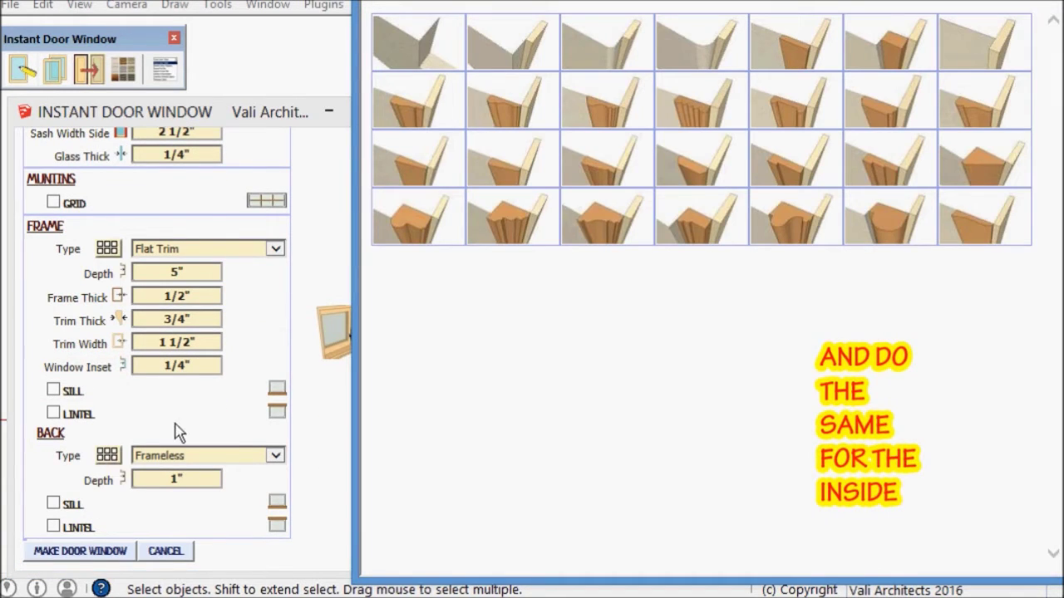
pyautogui.click(790, 65)
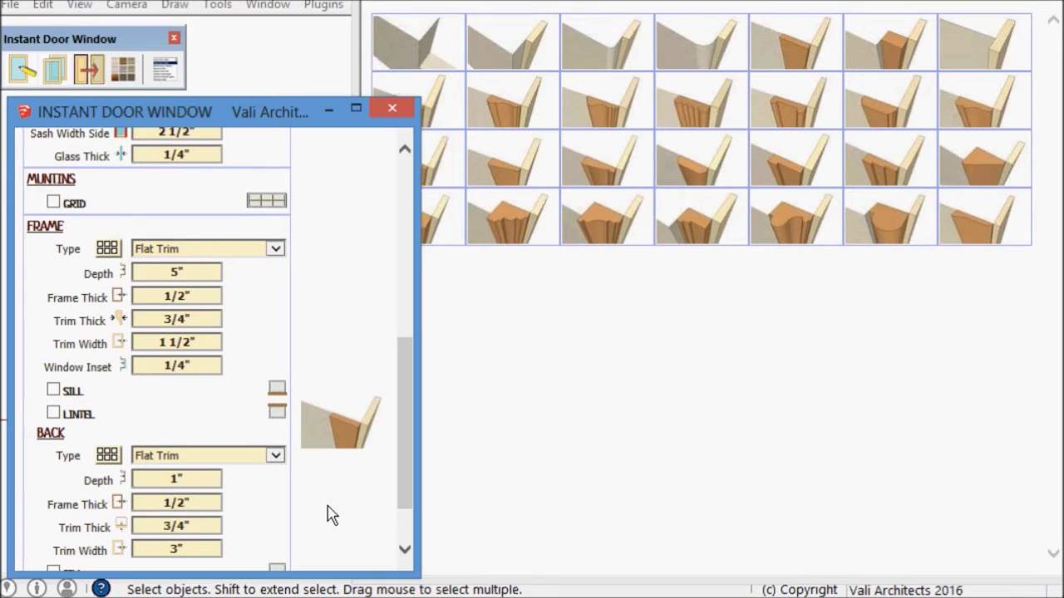
# Make the inside trim 1" deep with a 1/2" frame and 3/4"-thick, 3"-wide trim
pyautogui.click(206, 482)
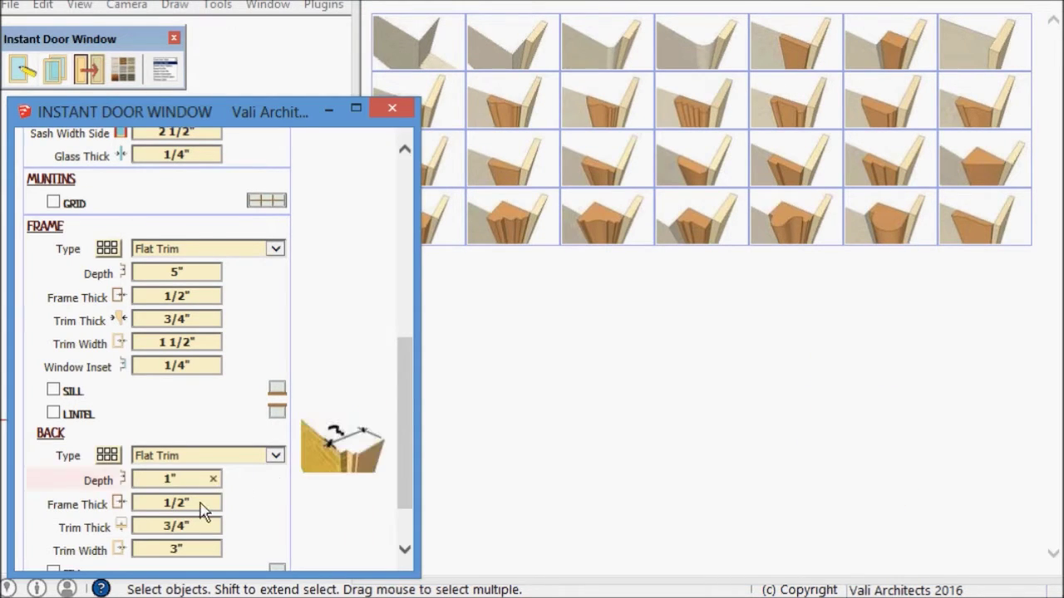
pyautogui.click(202, 507)
pyautogui.click(203, 529)
pyautogui.click(206, 552)
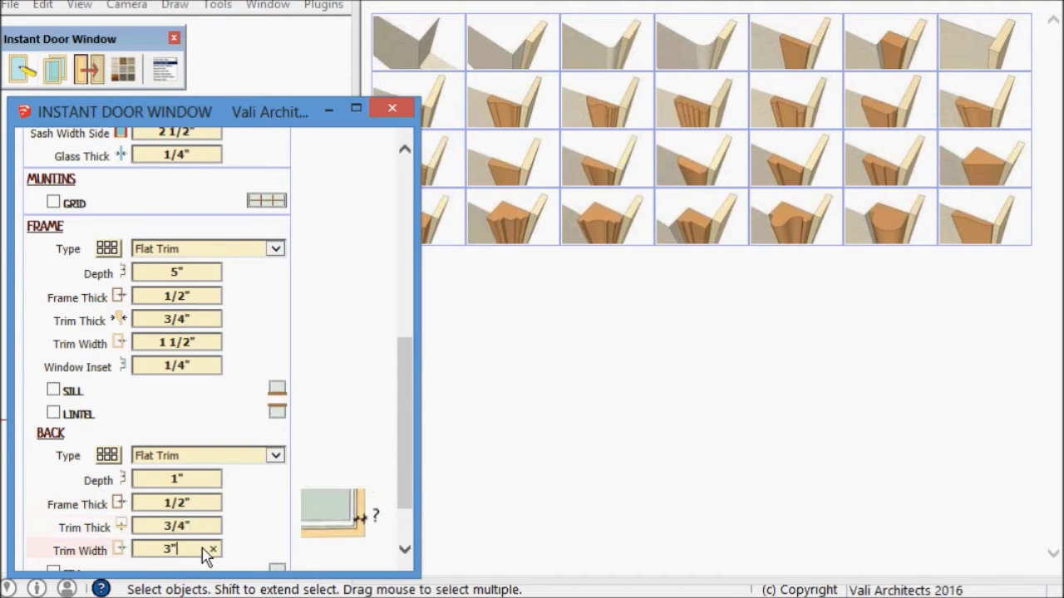
pyautogui.scroll(-2, 407, 487)
pyautogui.moveTo(407, 491); pyautogui.dragTo(408, 283)
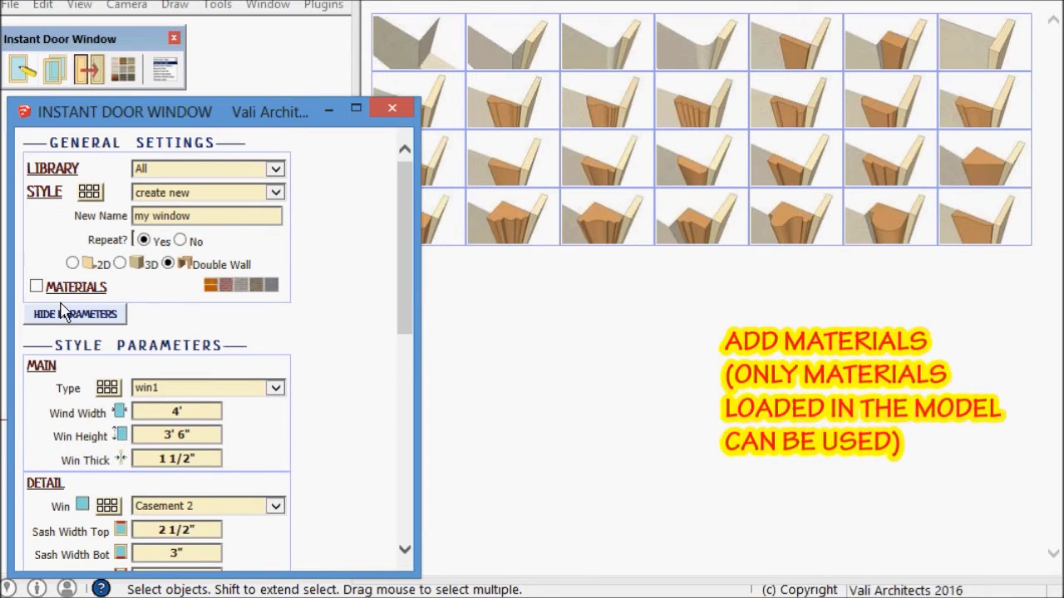
# Enable materials and set both the Door/Window and Frame to Sketchy_Lines_Wavy_Horizontal
pyautogui.click(36, 287)
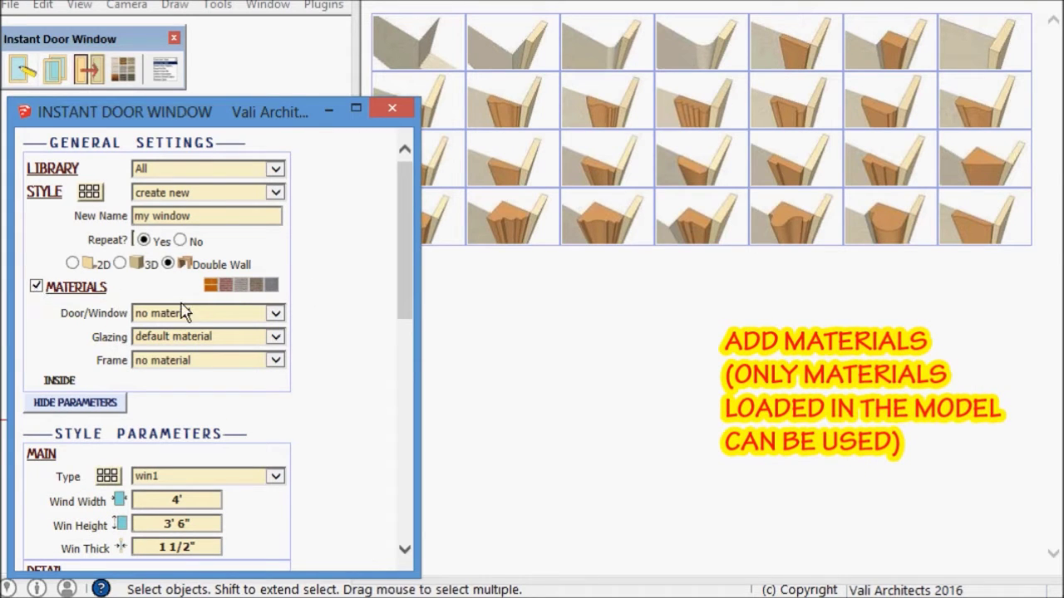
pyautogui.click(273, 316)
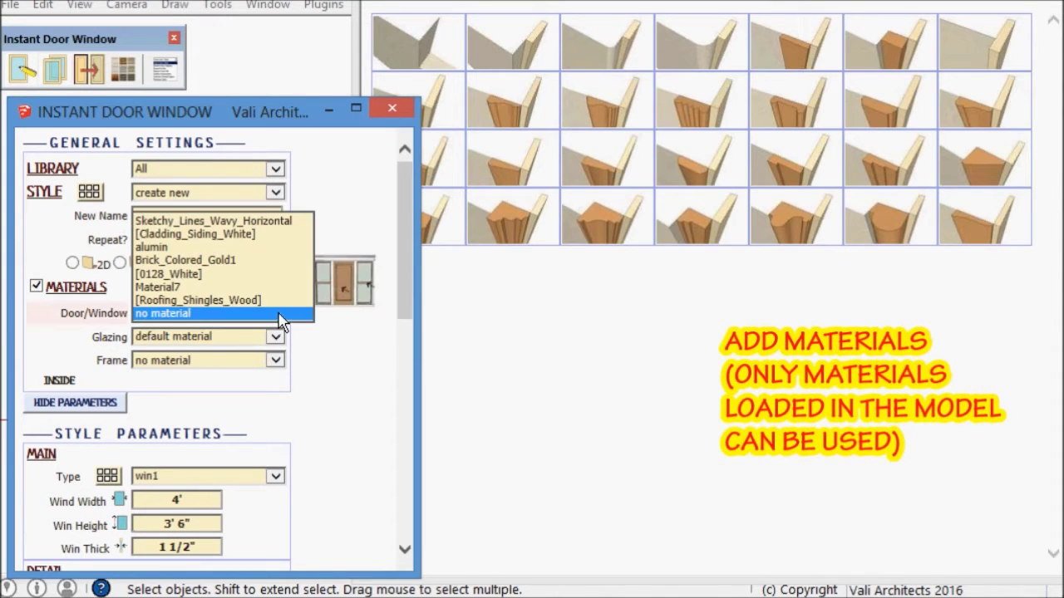
pyautogui.click(269, 221)
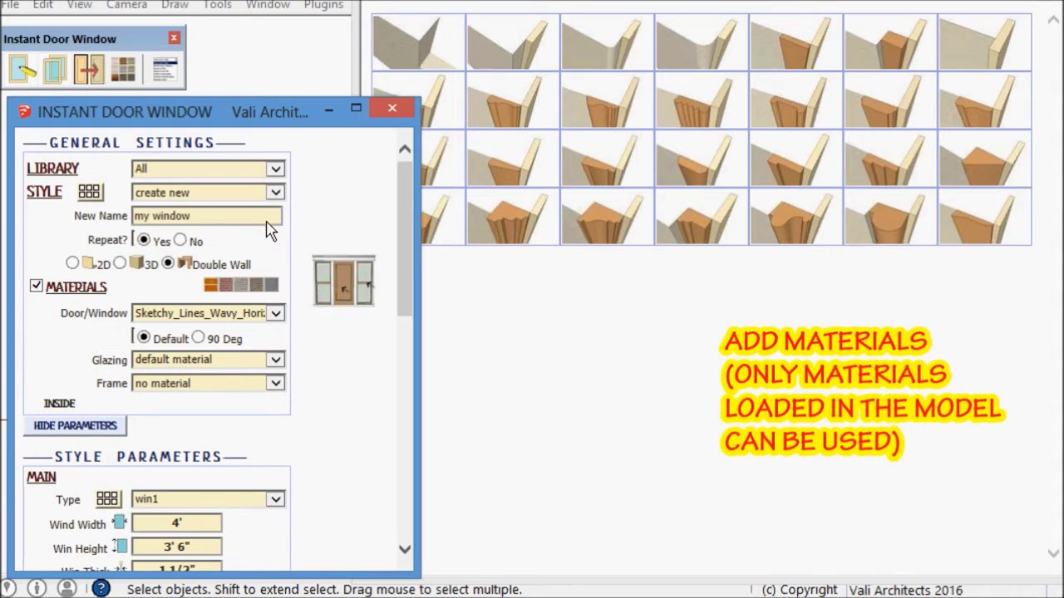
pyautogui.click(274, 386)
pyautogui.click(246, 291)
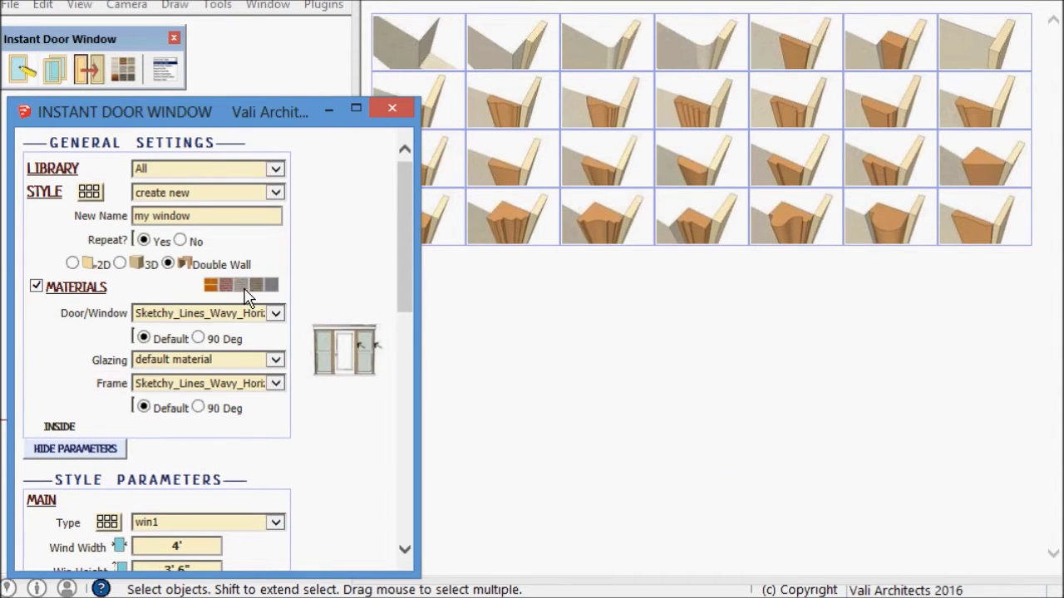
pyautogui.click(75, 448)
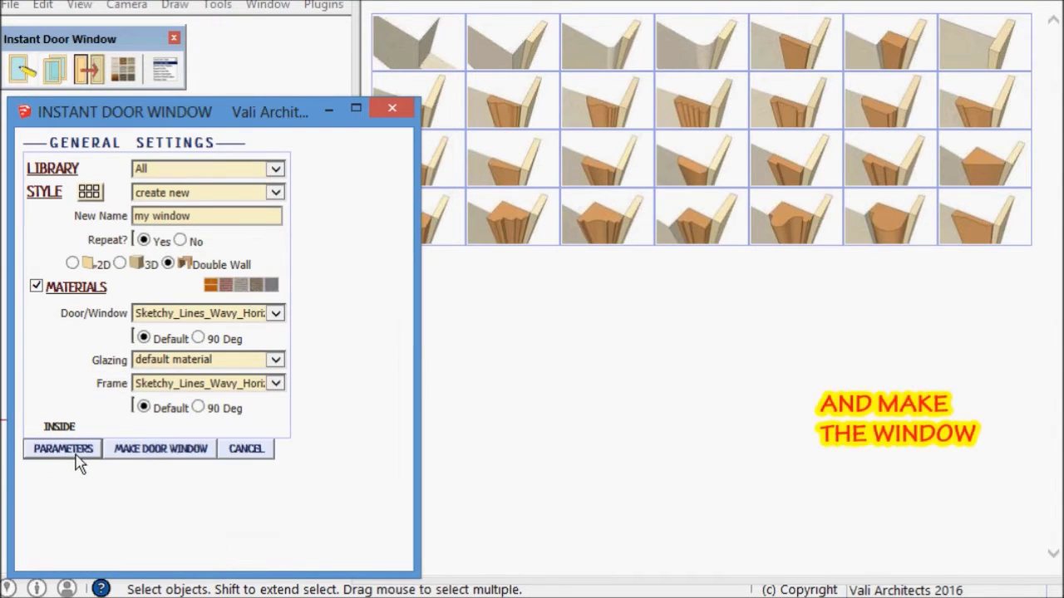
# Generate the window, place three copies along the side wall, then orbit to the gable end
pyautogui.click(161, 450)
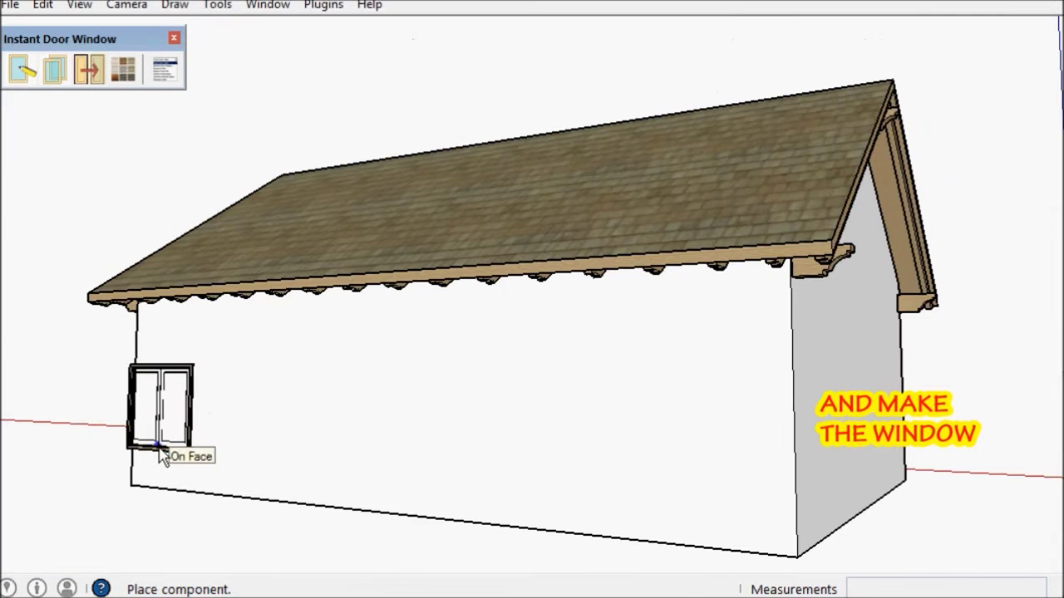
pyautogui.click(239, 444)
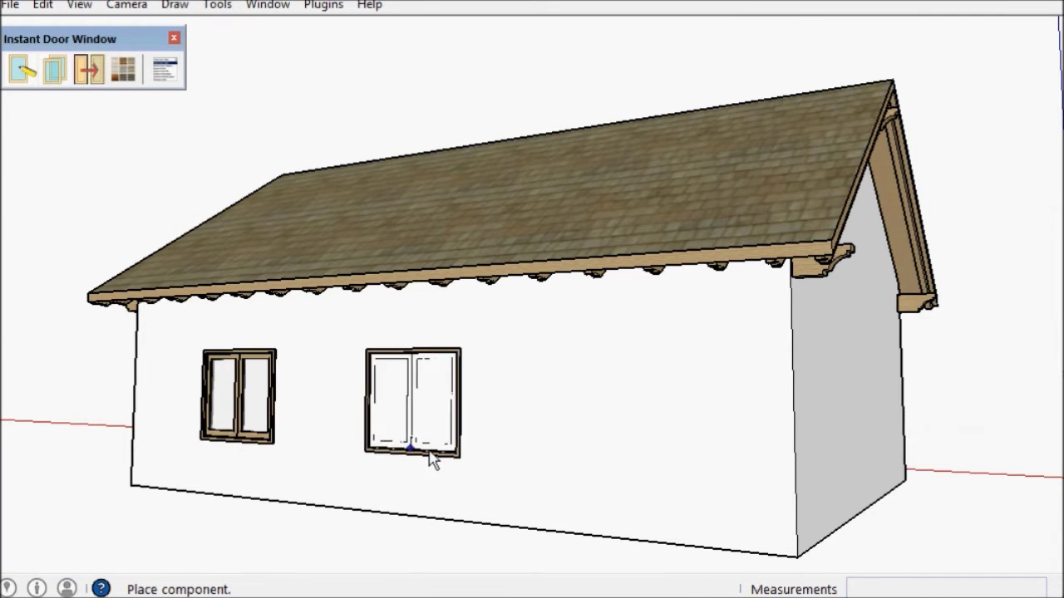
pyautogui.click(442, 461)
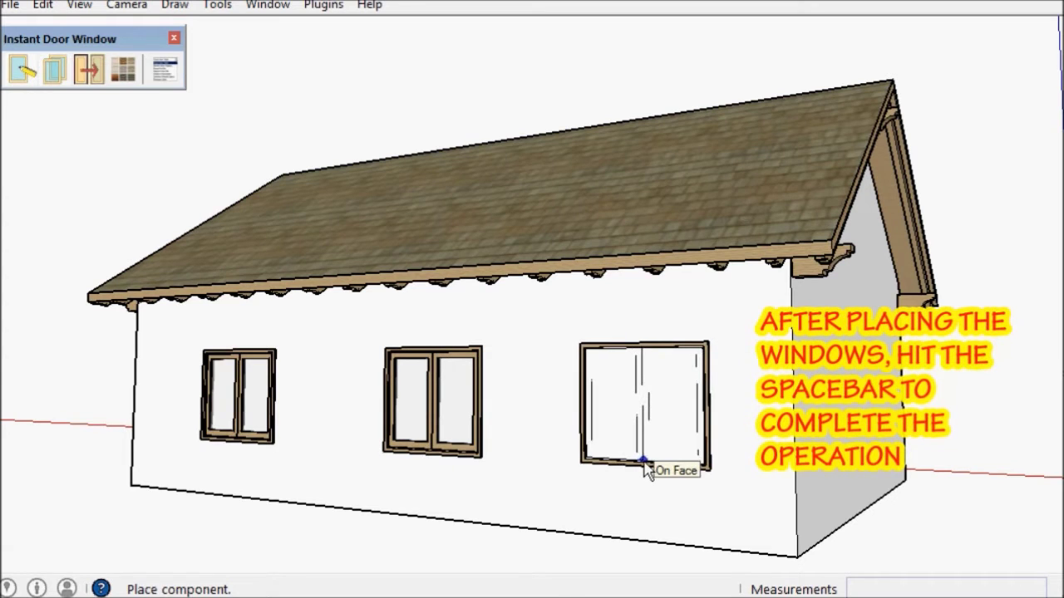
pyautogui.click(652, 472)
pyautogui.press('space')
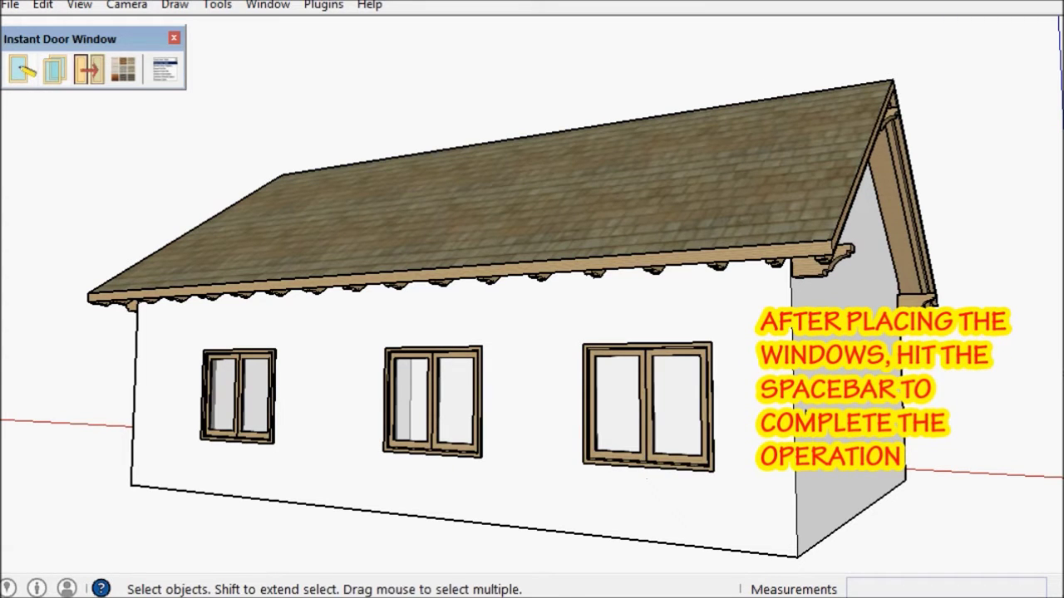
pyautogui.moveTo(652, 471)
pyautogui.mouseDown(button='middle')
pyautogui.moveTo(625, 415)
pyautogui.moveTo(418, 415)
pyautogui.mouseUp(button='middle')
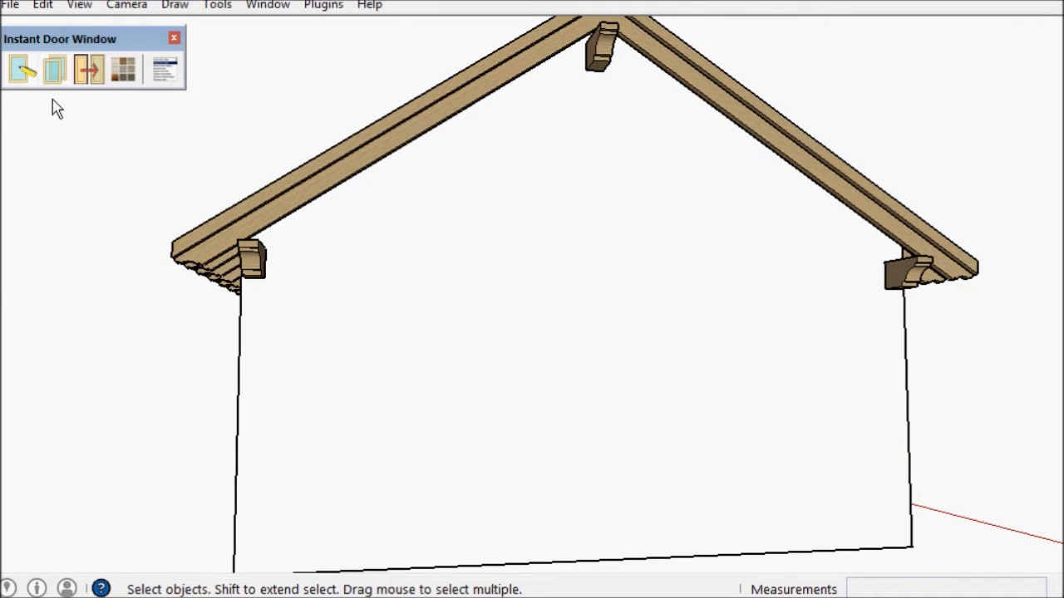
# Start a new style from the window settings, rename it 'my door', and show the type gallery
pyautogui.click(22, 71)
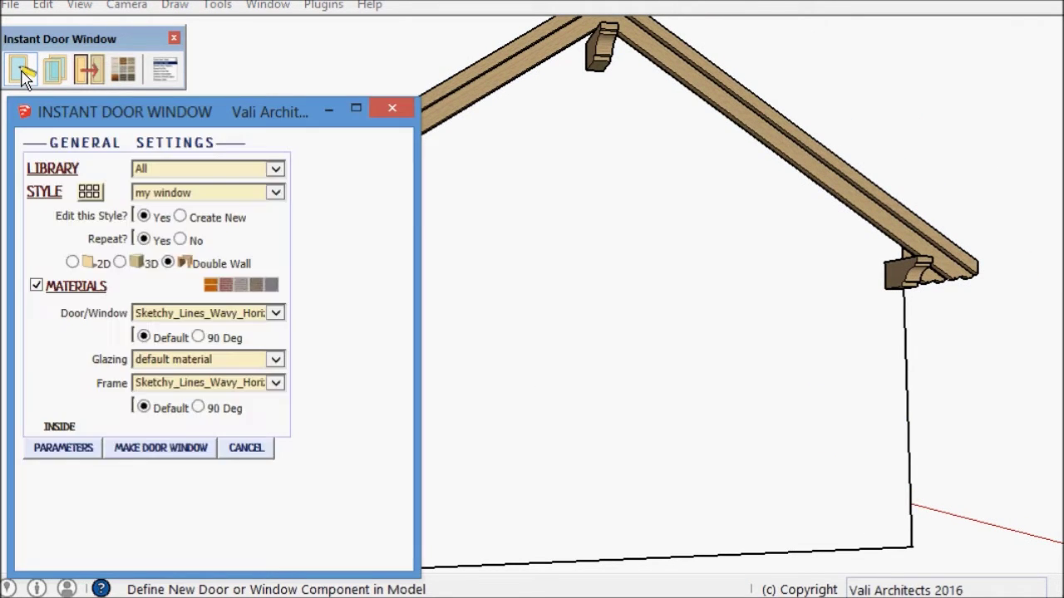
pyautogui.click(181, 217)
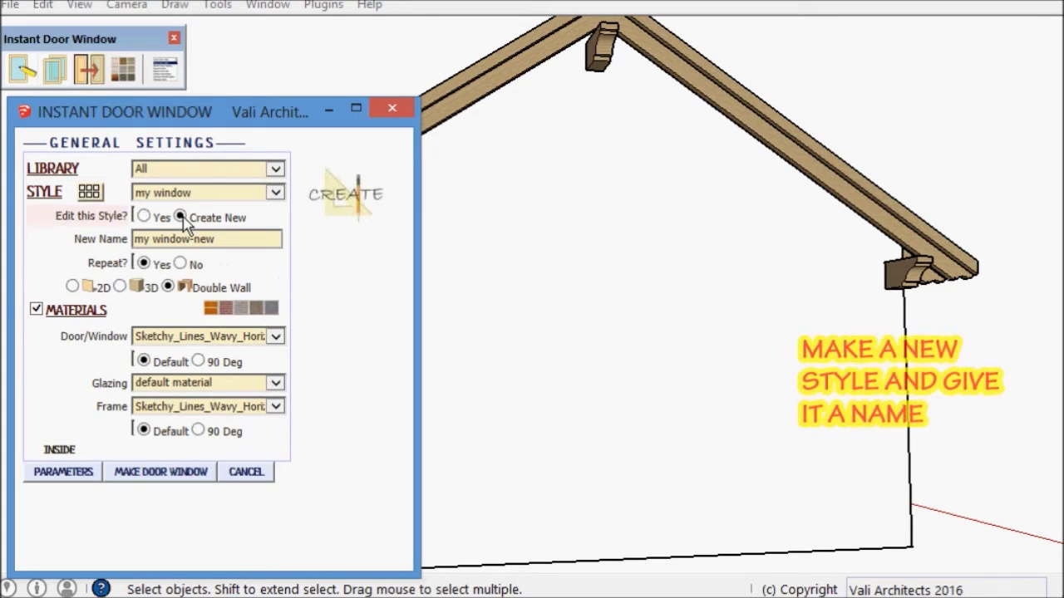
pyautogui.doubleClick(169, 239)
pyautogui.write('my door')
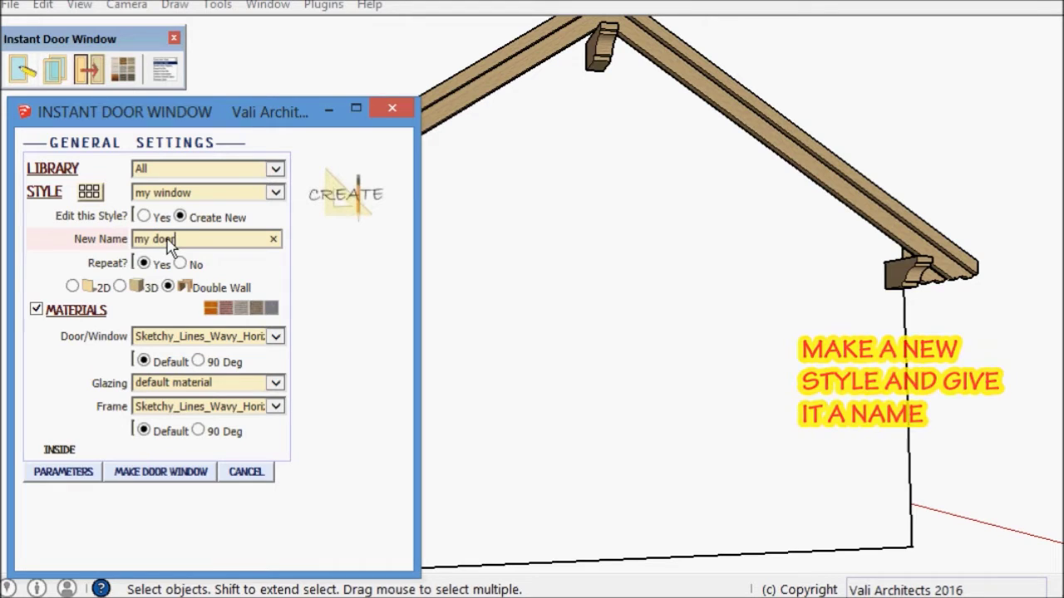
pyautogui.click(67, 472)
pyautogui.moveTo(399, 306); pyautogui.dragTo(409, 426)
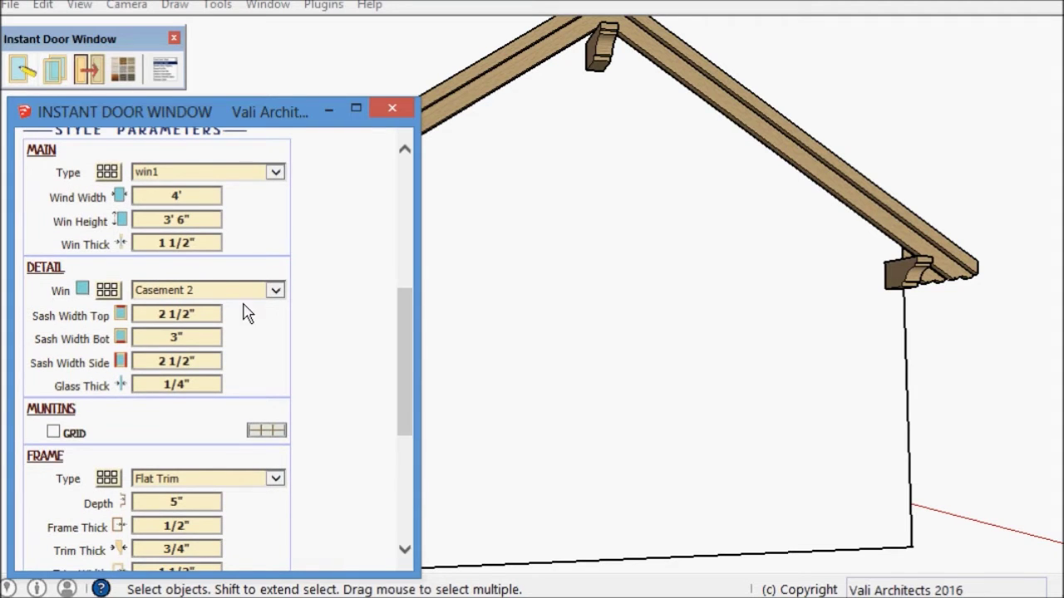
pyautogui.click(108, 172)
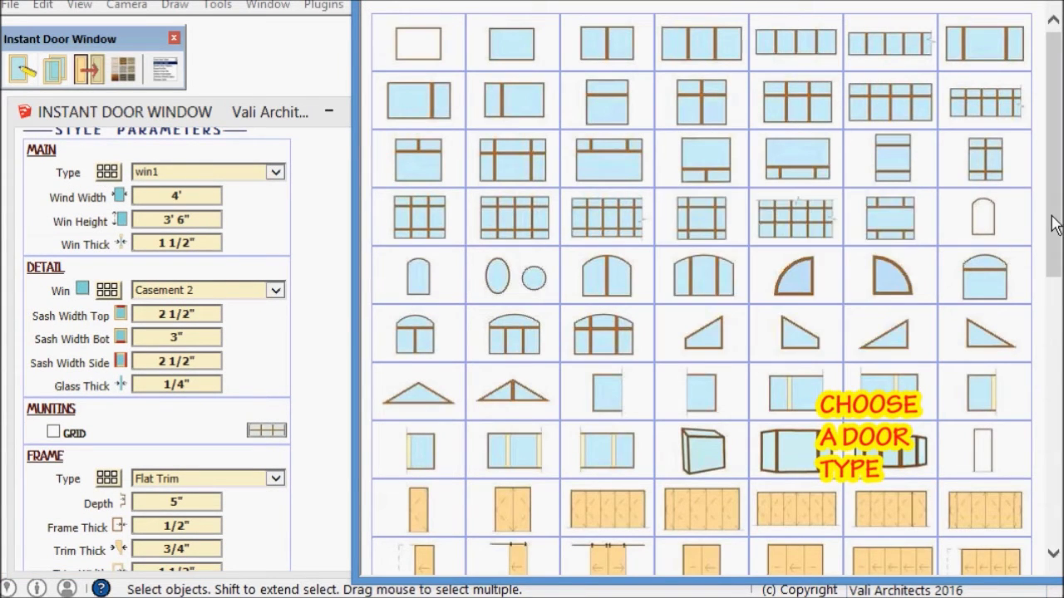
# Make the style a door1 single swinging door, 3' by 6' 8" and 1 3/4" thick
pyautogui.moveTo(1052, 223); pyautogui.dragTo(1049, 363)
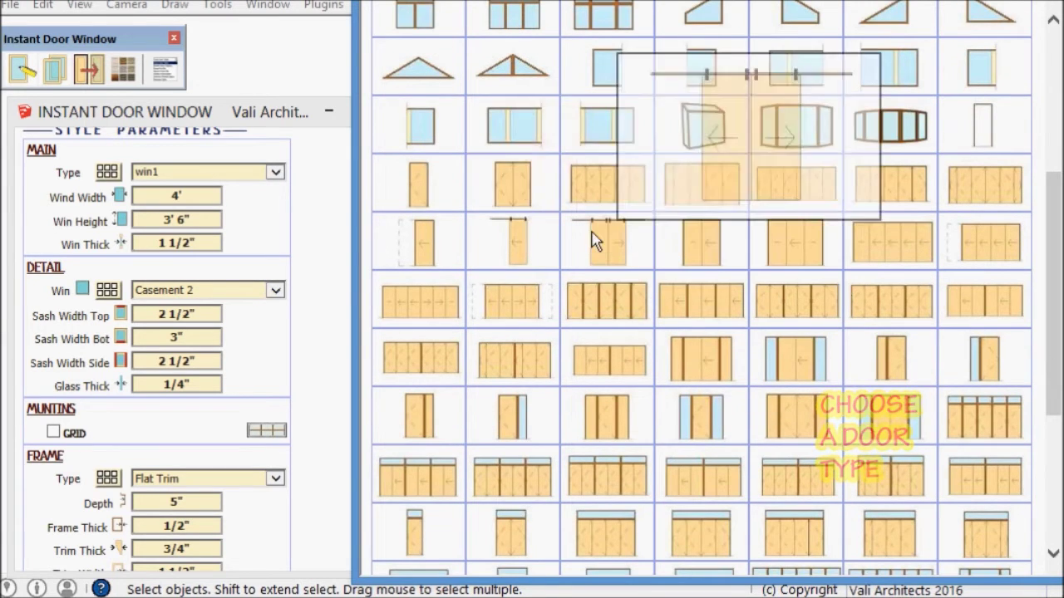
pyautogui.moveTo(418, 183)
pyautogui.click(432, 194)
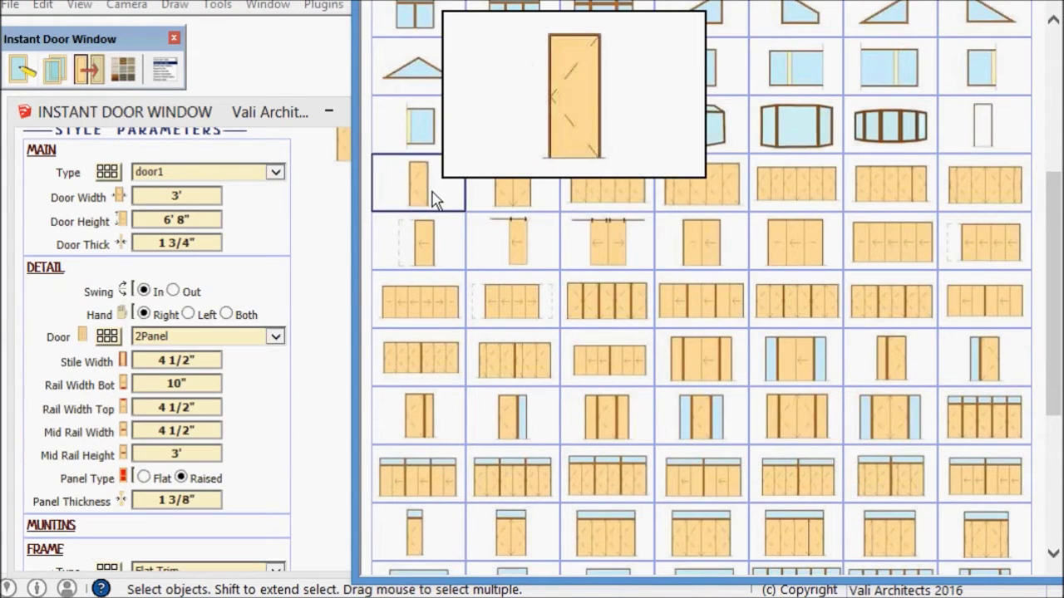
pyautogui.click(201, 200)
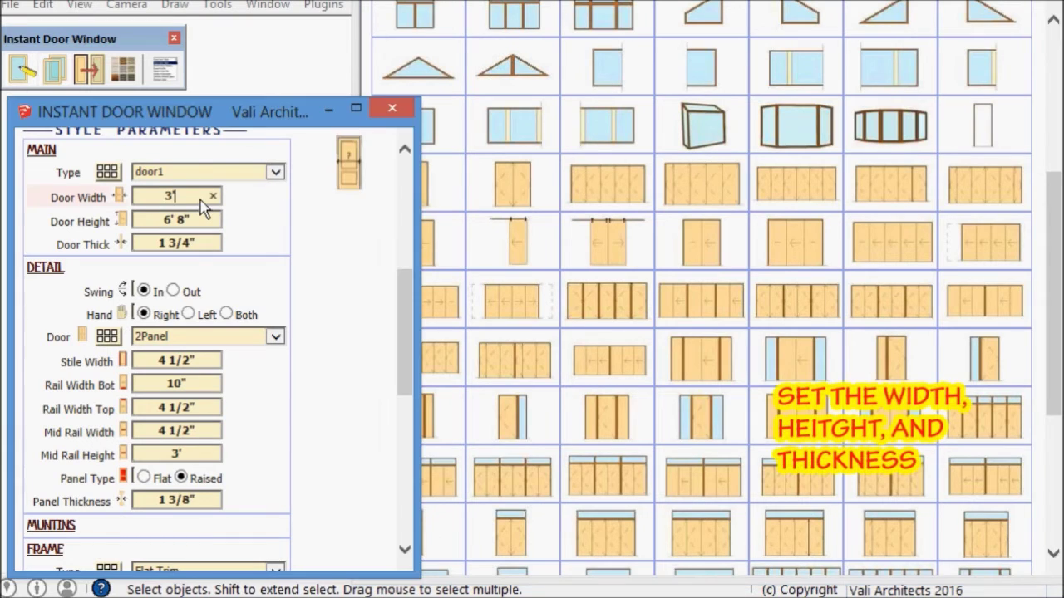
pyautogui.click(206, 222)
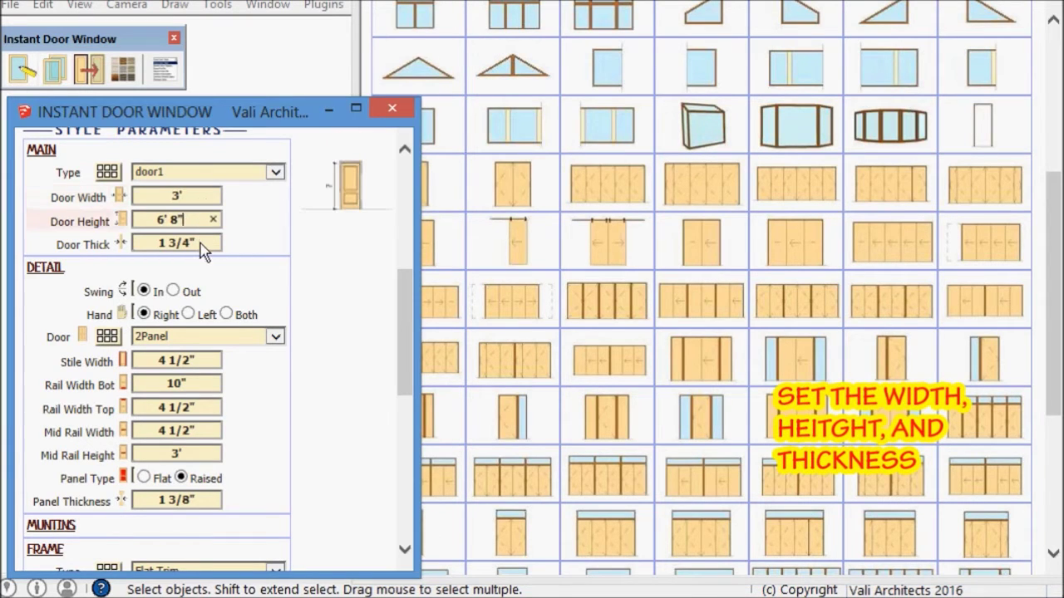
pyautogui.click(202, 247)
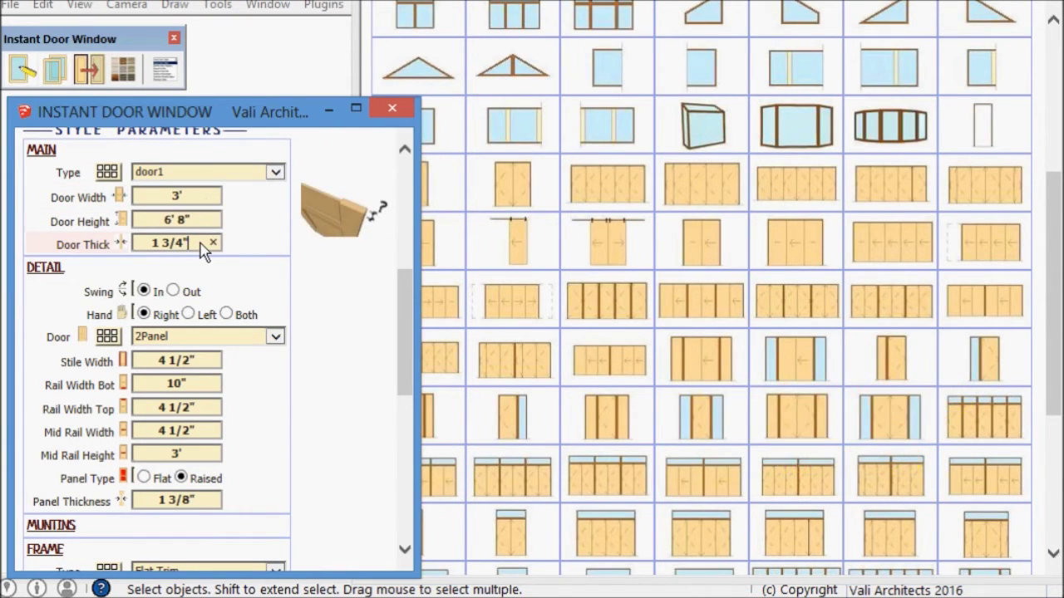
pyautogui.click(107, 336)
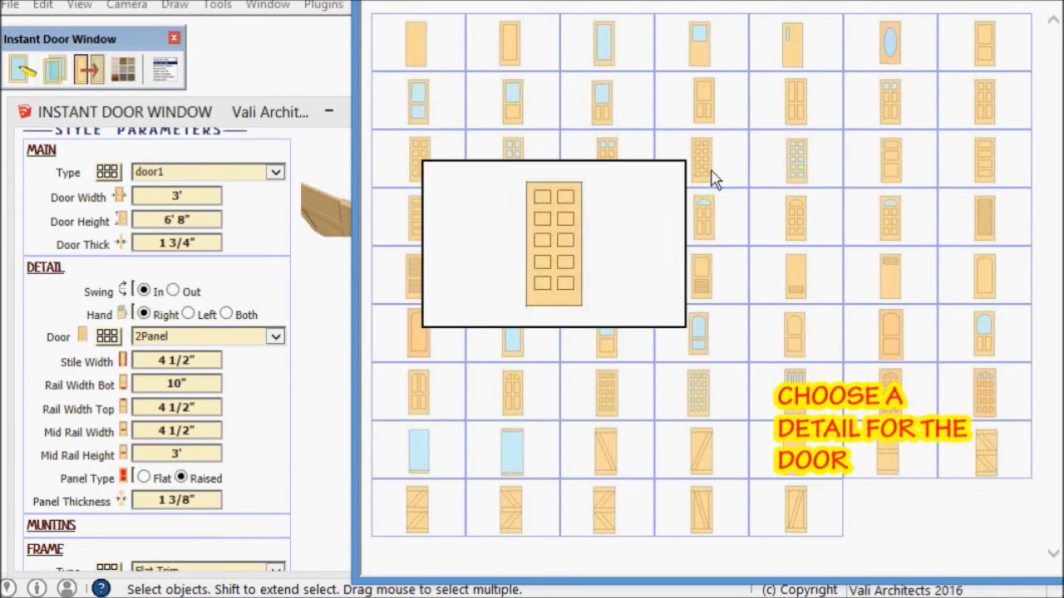
# Switch the door panel design from 2Panel to 7PanelRad
pyautogui.click(789, 224)
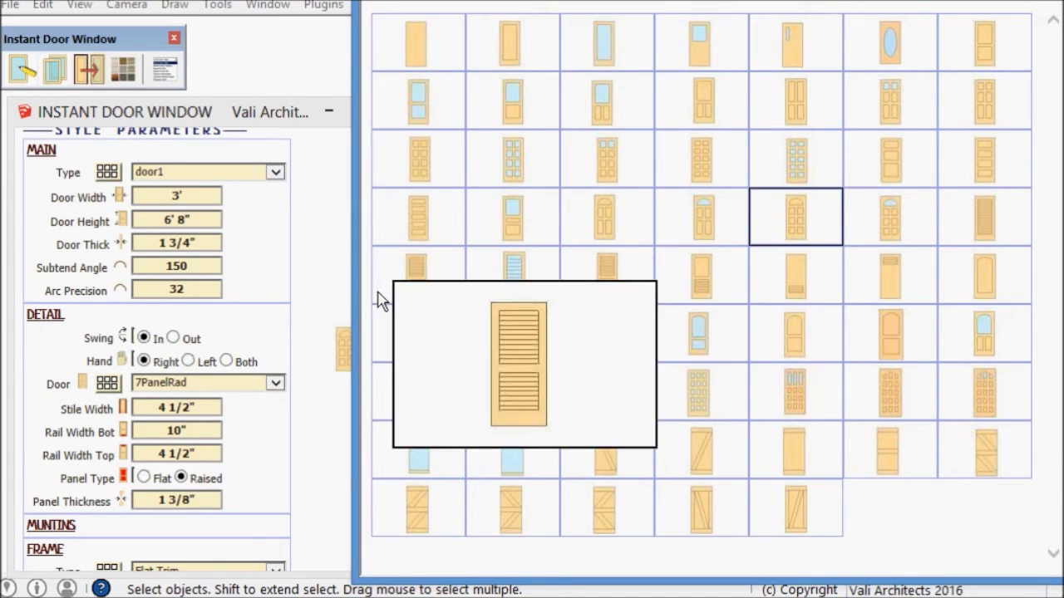
pyautogui.click(322, 414)
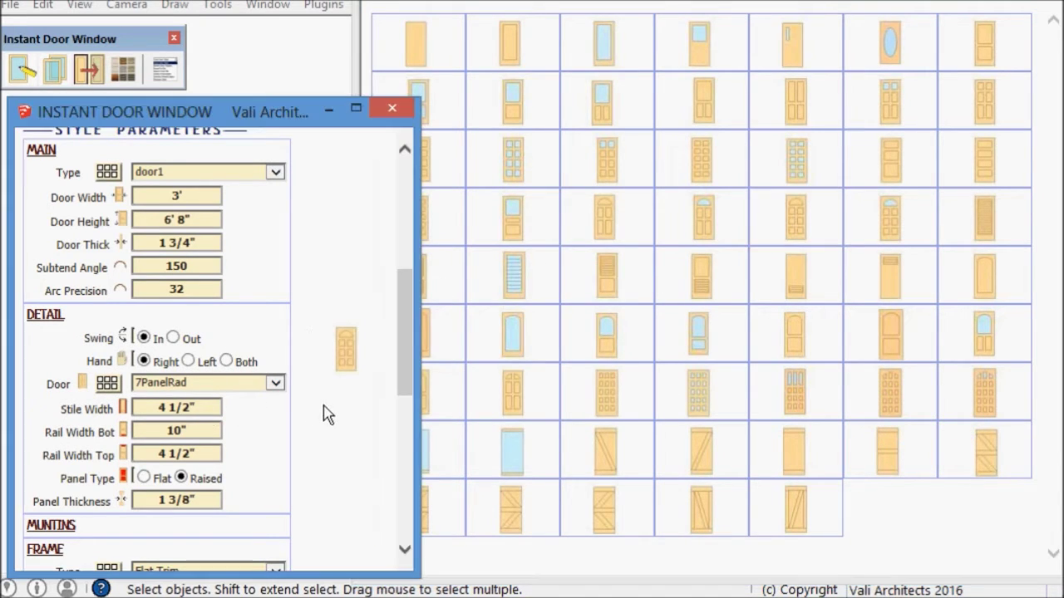
pyautogui.moveTo(405, 364); pyautogui.dragTo(390, 530)
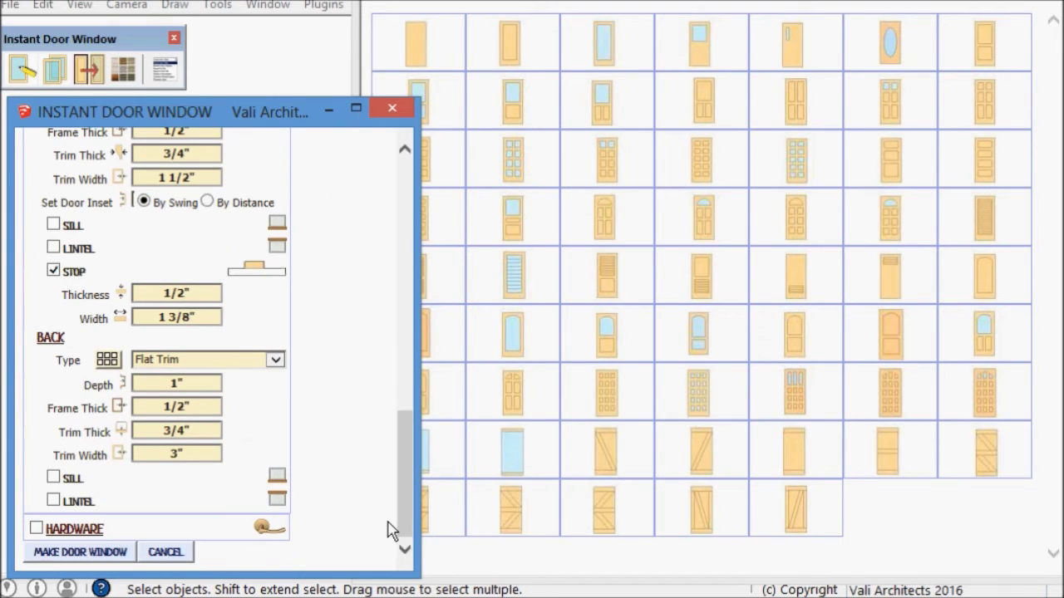
# Enable hardware with the Oval2 handle and generate the door for placement
pyautogui.click(37, 529)
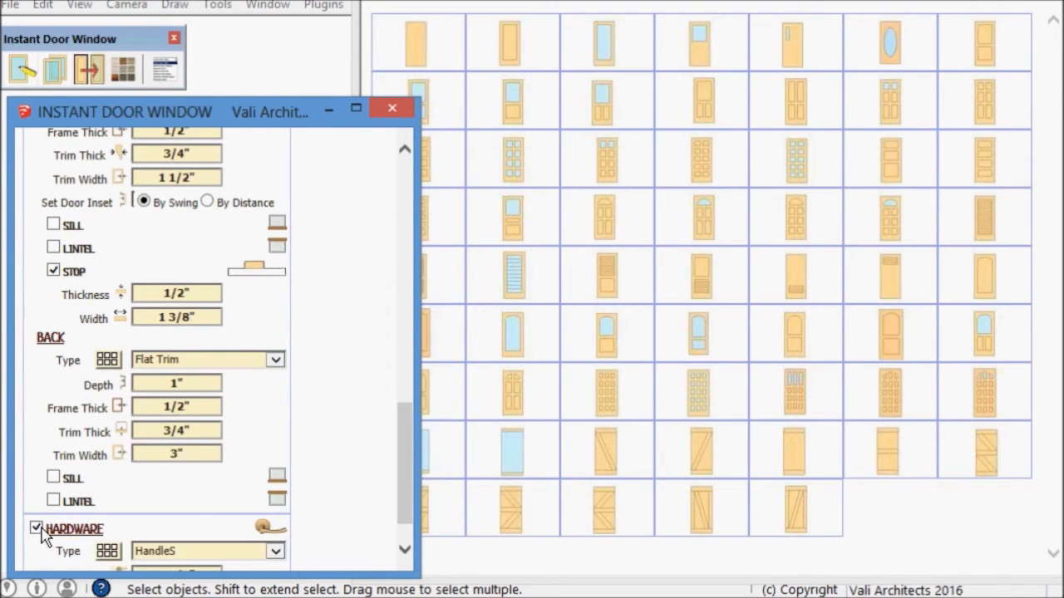
pyautogui.moveTo(404, 480); pyautogui.dragTo(406, 506)
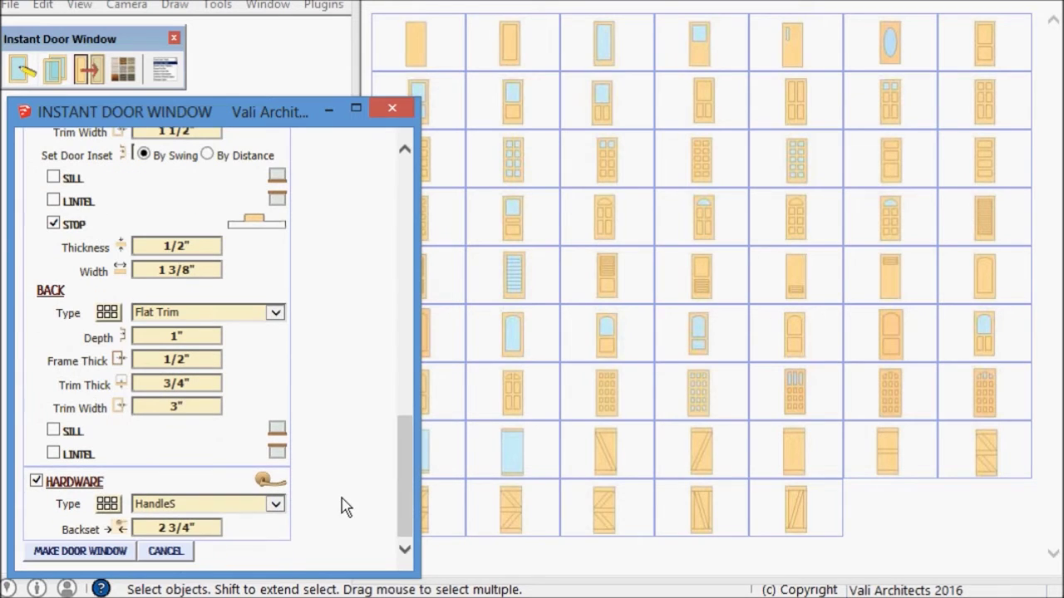
pyautogui.click(107, 504)
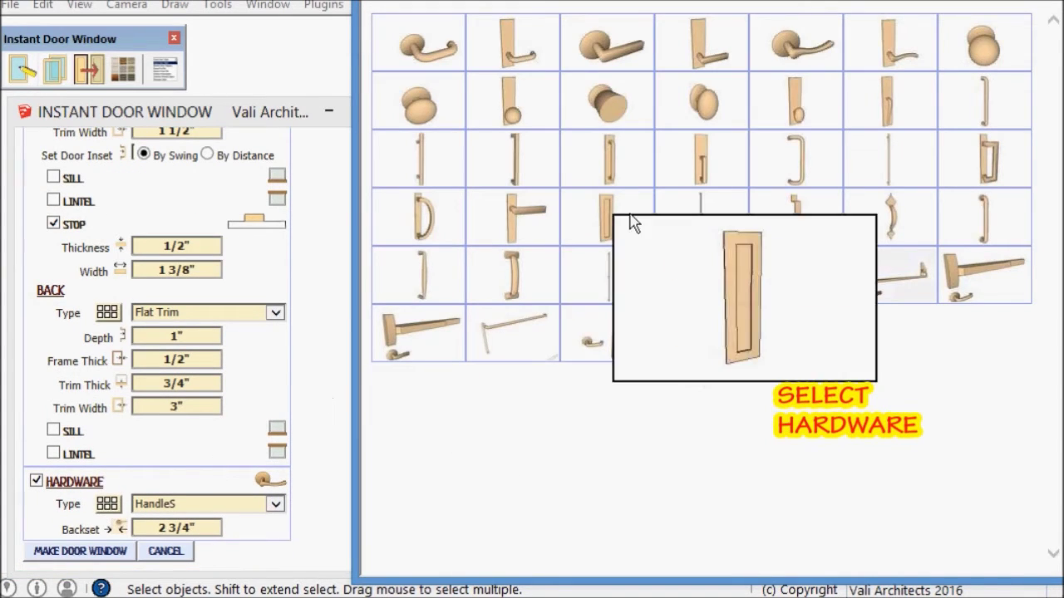
pyautogui.click(835, 109)
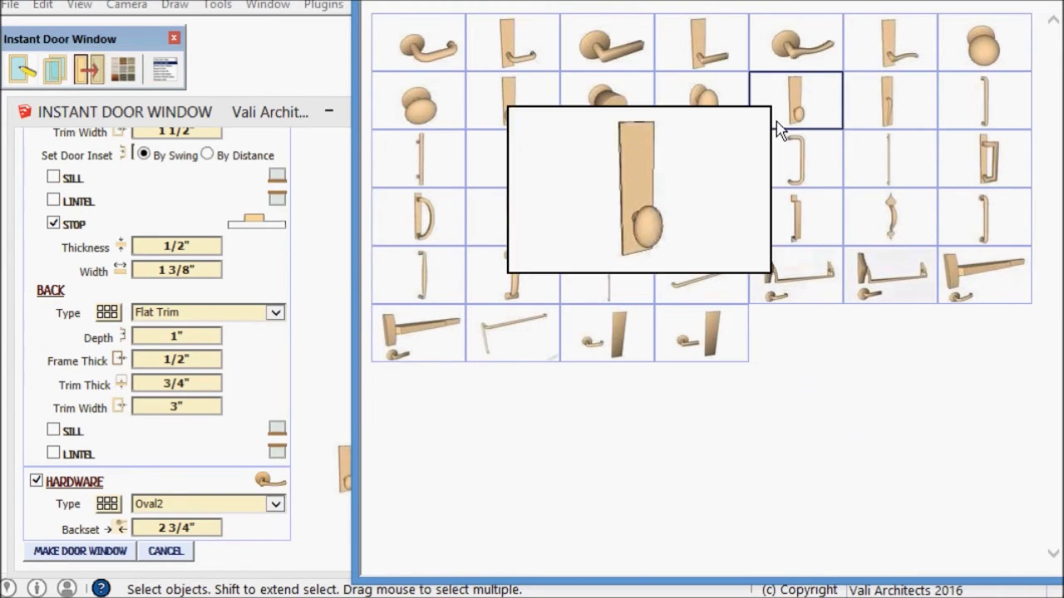
pyautogui.click(69, 550)
pyautogui.click(68, 553)
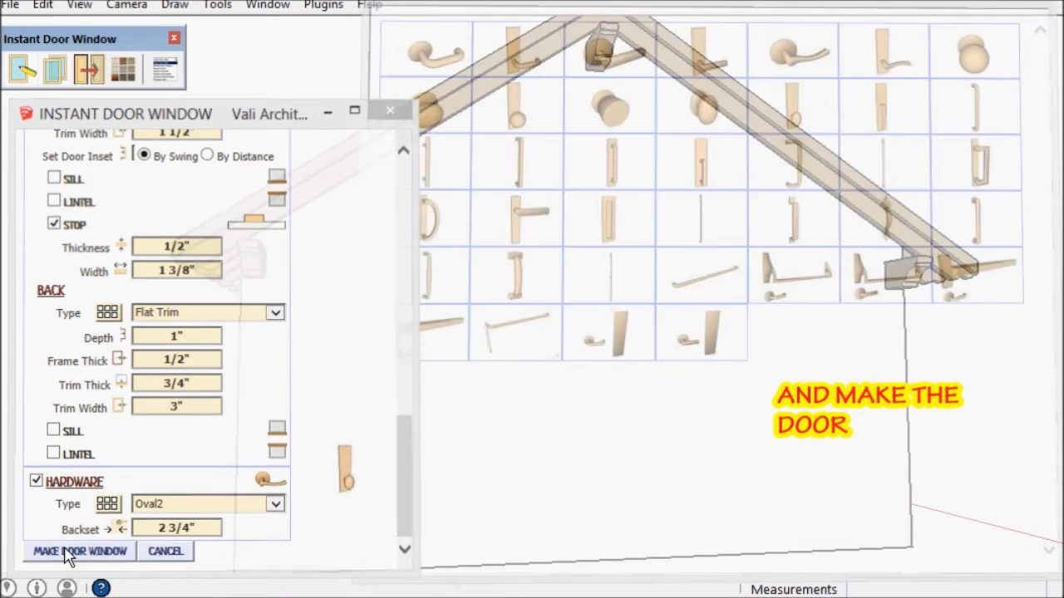
# Place the paneled door in the gable-wall opening and zoom in on it
pyautogui.click(515, 566)
pyautogui.moveTo(512, 492)
pyautogui.mouseDown(button='middle')
pyautogui.moveTo(541, 447)
pyautogui.moveTo(471, 440)
pyautogui.mouseUp(button='middle')
pyautogui.scroll(3, 540, 445)
pyautogui.scroll(1, 536, 442)
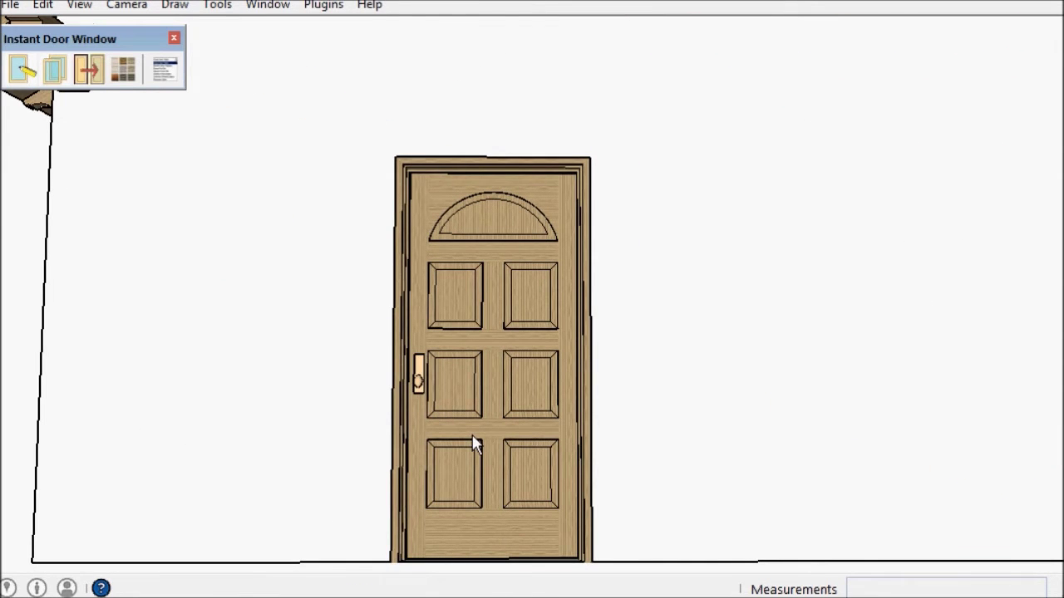
# Swing the door open with the Interact tool, then orbit up to the roof
pyautogui.click(215, 7)
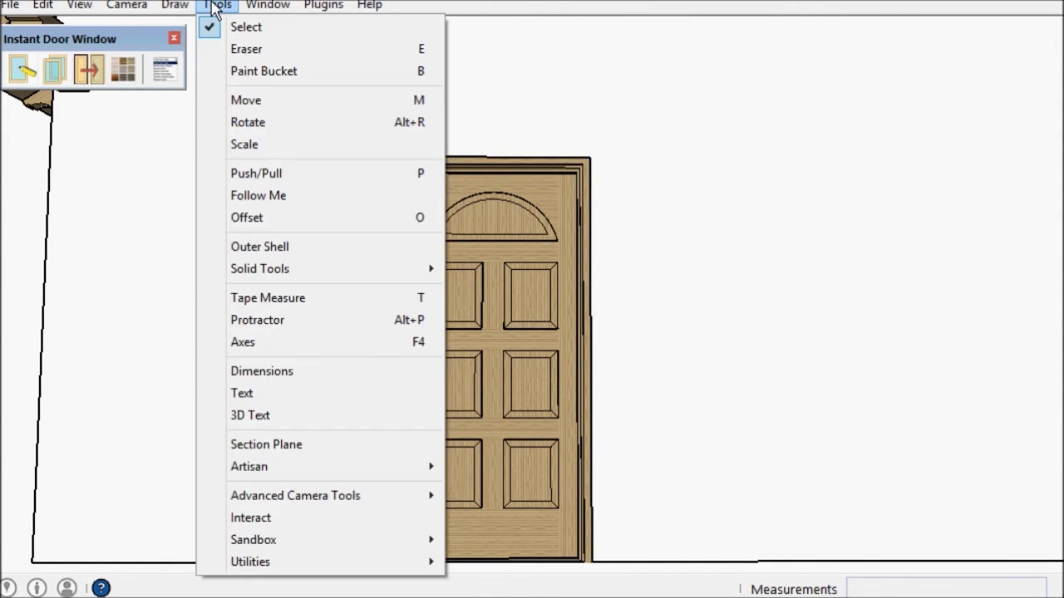
pyautogui.click(264, 519)
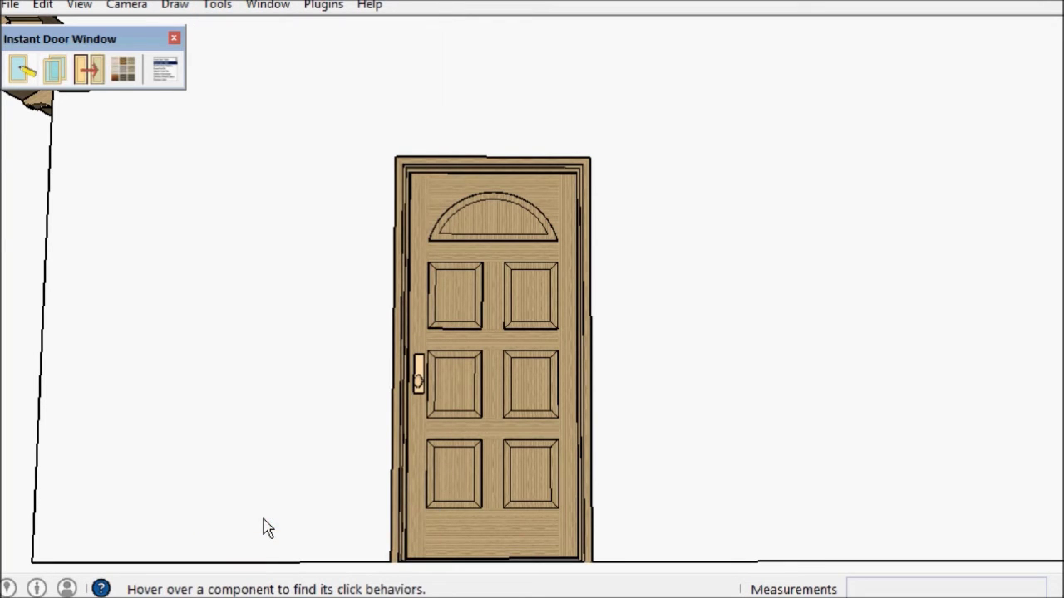
pyautogui.click(460, 439)
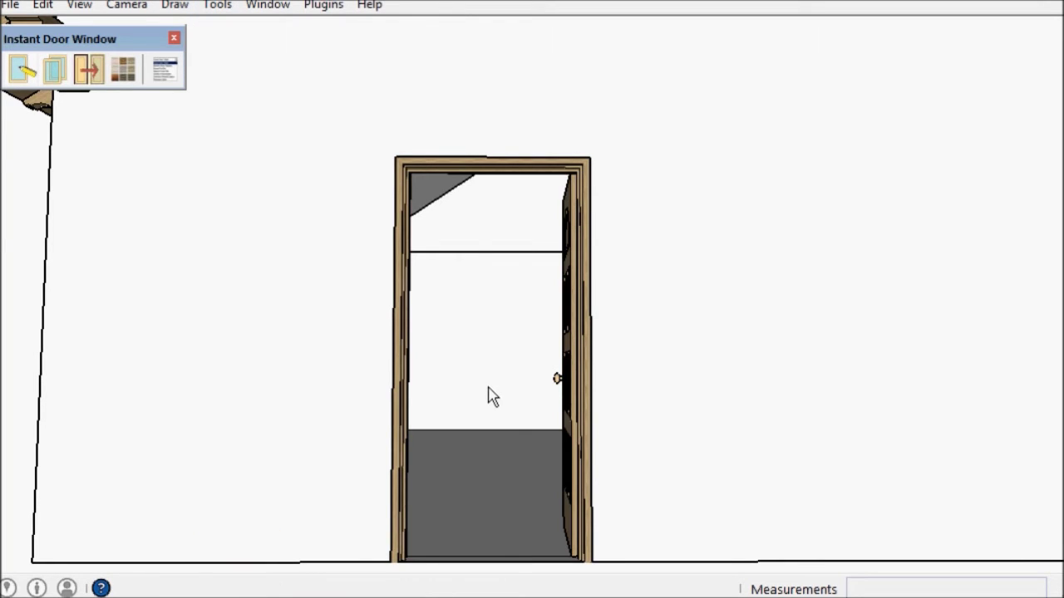
pyautogui.moveTo(461, 440)
pyautogui.mouseDown(button='middle')
pyautogui.moveTo(835, 415)
pyautogui.moveTo(690, 422)
pyautogui.mouseUp(button='middle')
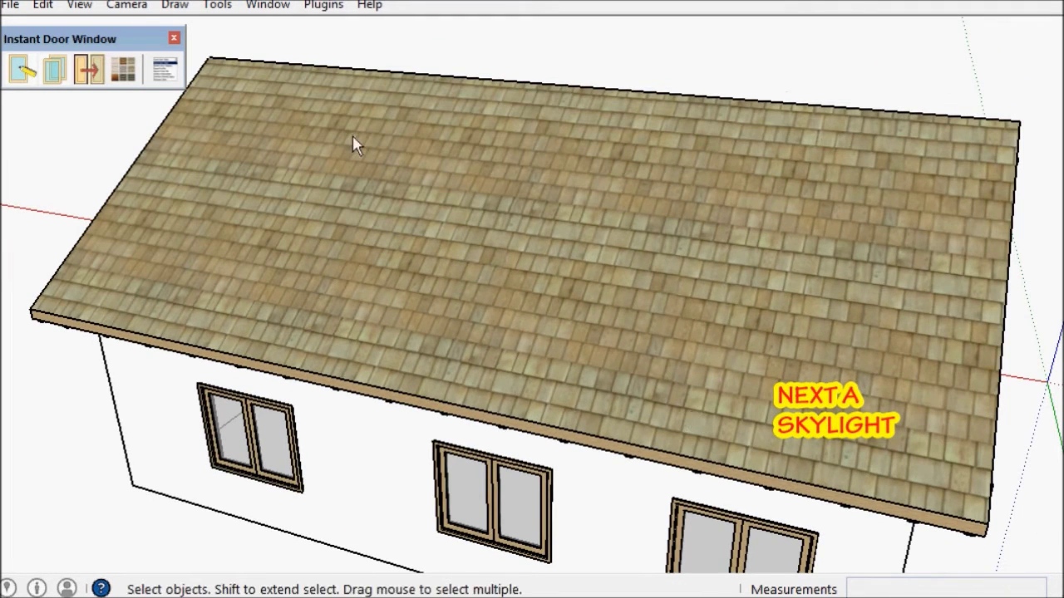
# Start a new Instant Door Window style named 'my skylight'
pyautogui.click(18, 68)
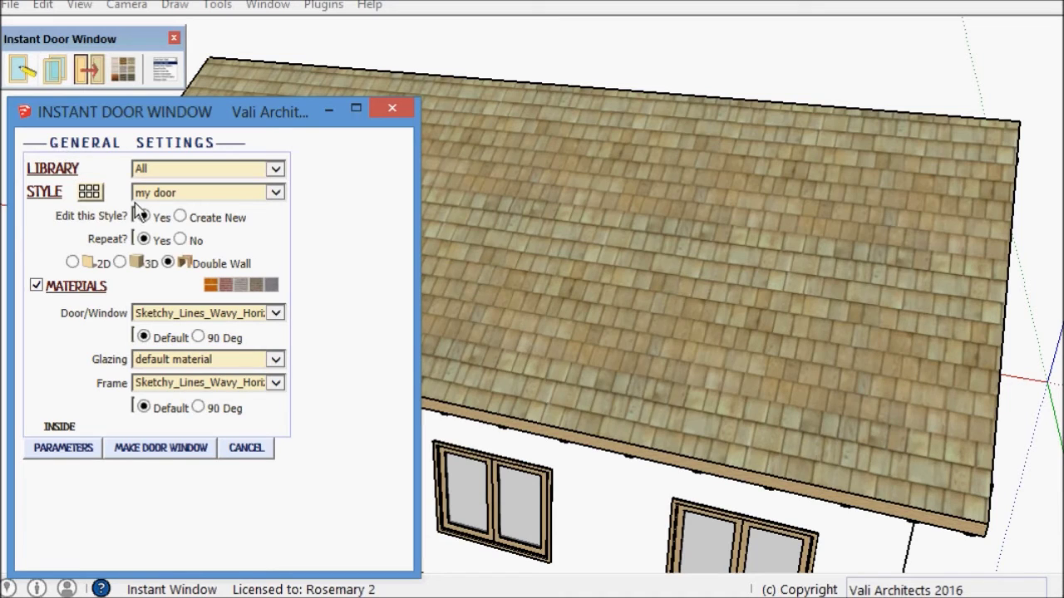
pyautogui.click(180, 217)
pyautogui.moveTo(203, 240); pyautogui.dragTo(175, 238)
pyautogui.write('my skylight')
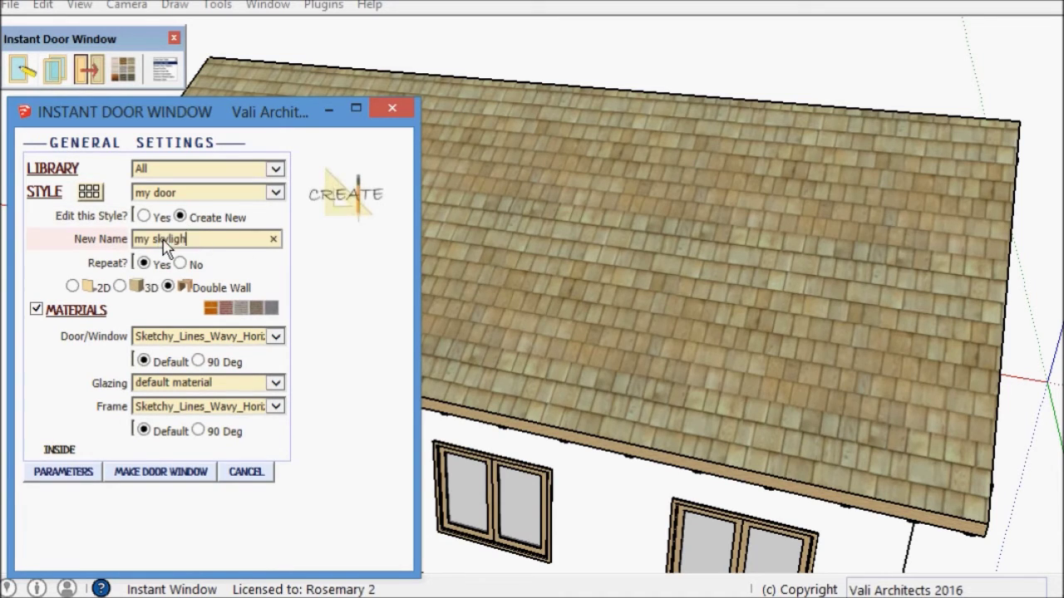
pyautogui.click(64, 473)
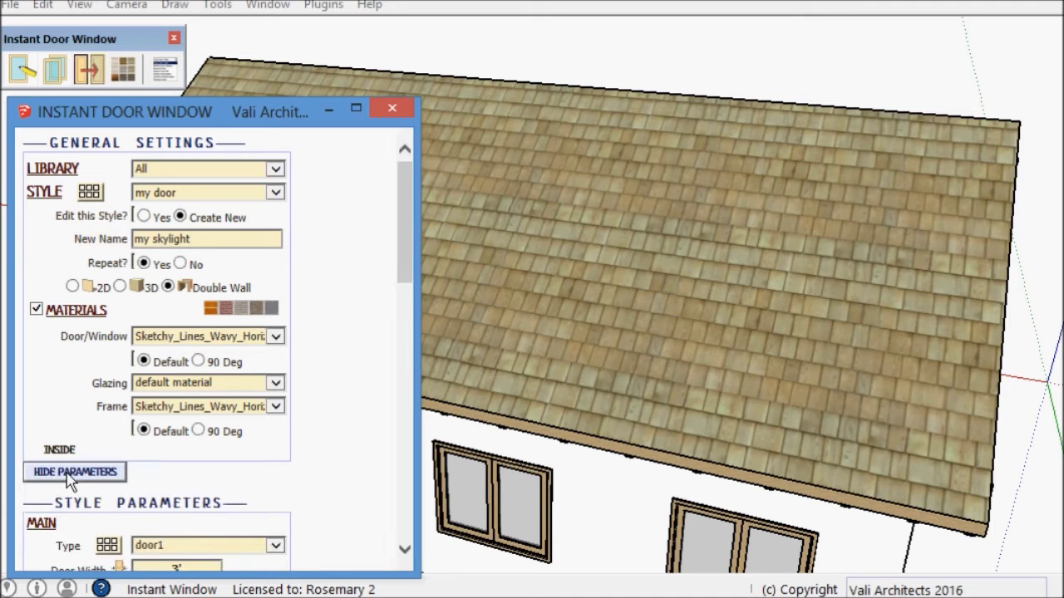
pyautogui.moveTo(405, 267); pyautogui.dragTo(404, 359)
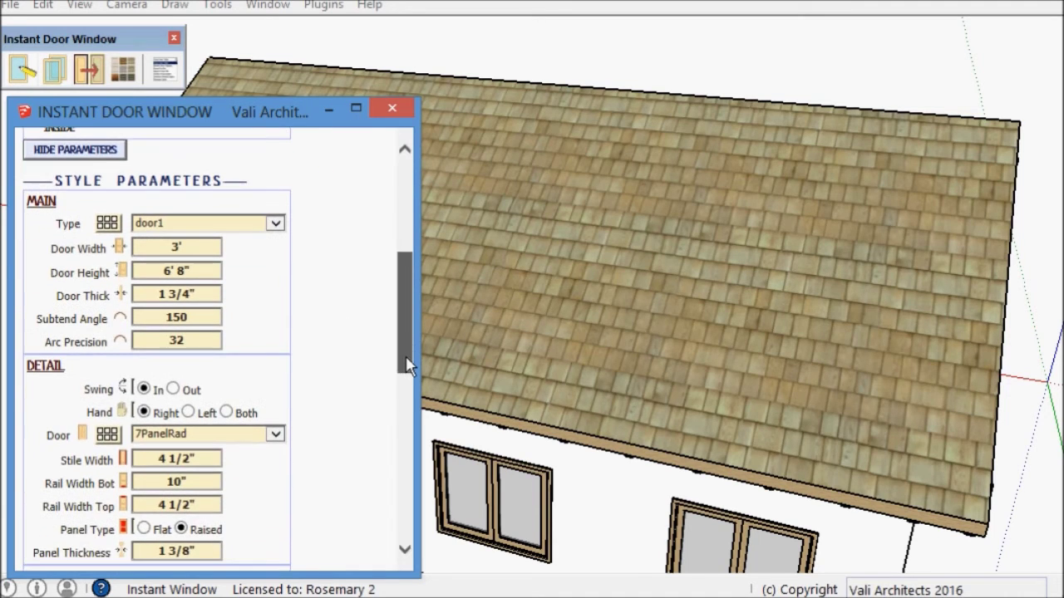
# Make it a skylight type 4' wide by 48 high and generate it
pyautogui.click(109, 223)
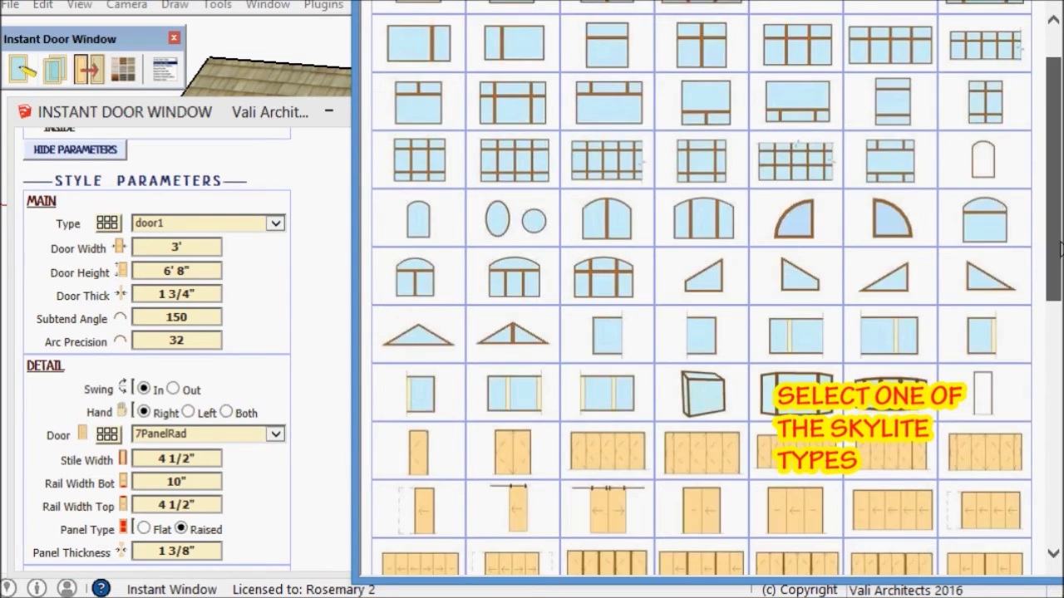
pyautogui.moveTo(1054, 249); pyautogui.dragTo(1054, 491)
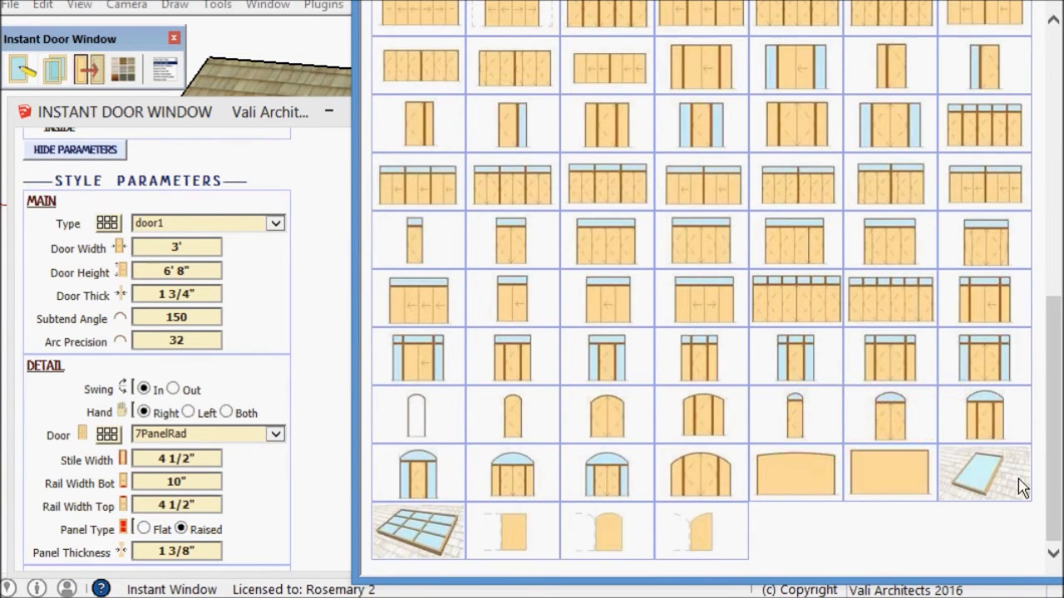
pyautogui.click(989, 481)
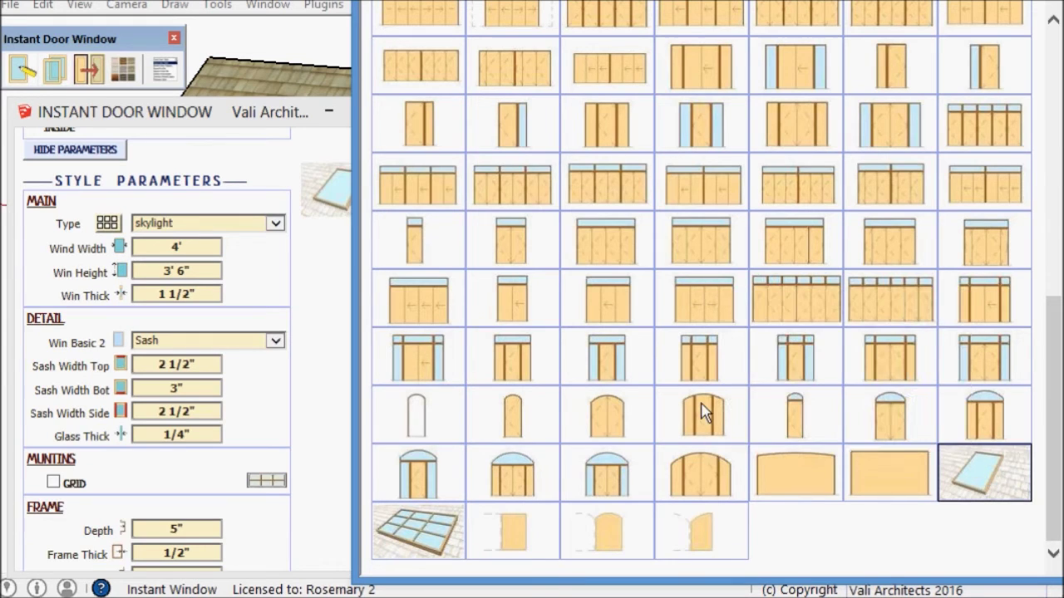
pyautogui.click(203, 252)
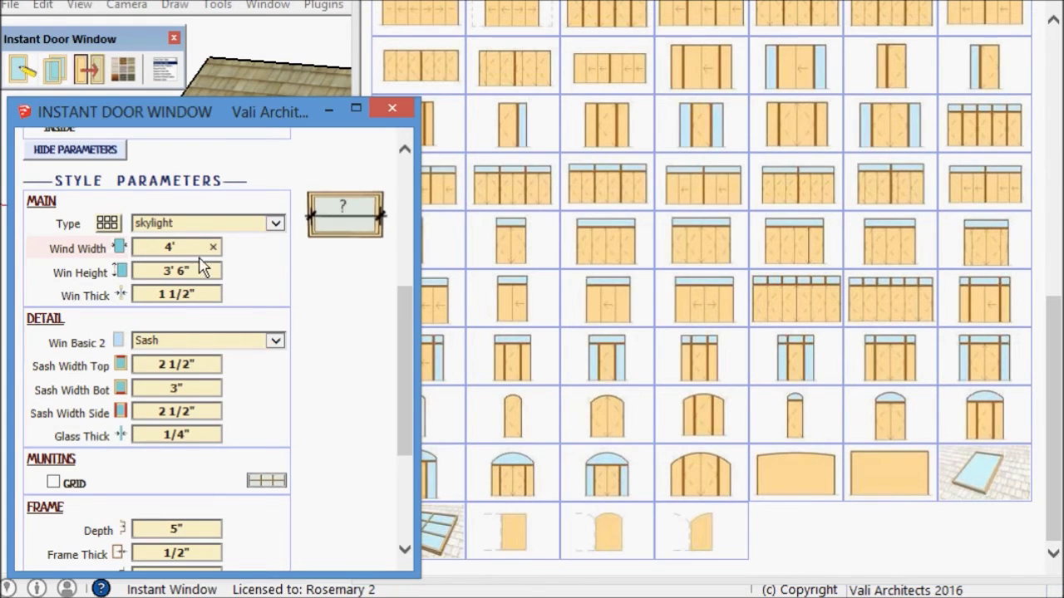
pyautogui.press('Tab')
pyautogui.write('48')
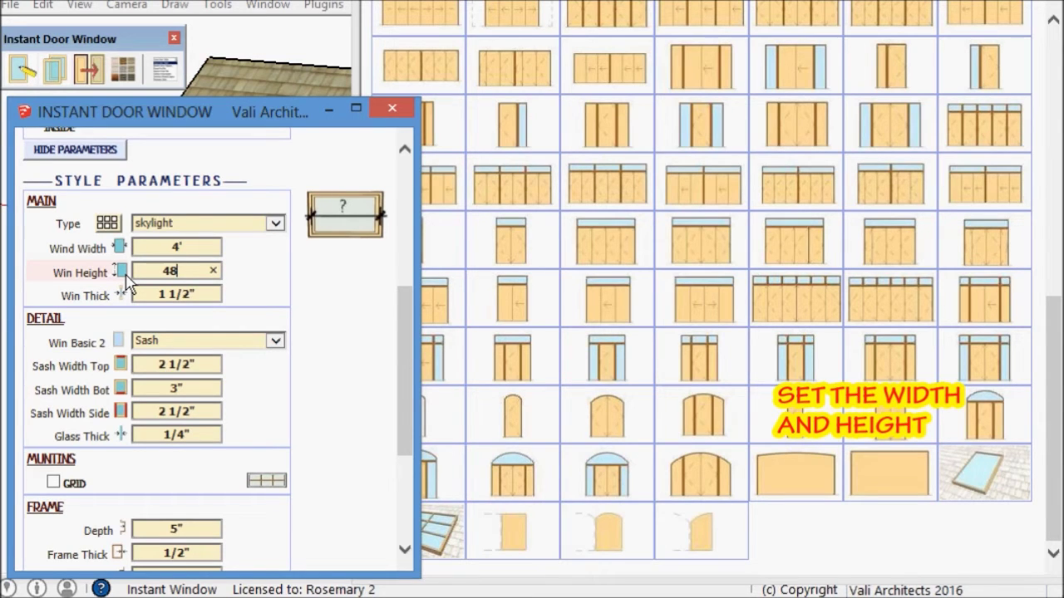
pyautogui.click(79, 149)
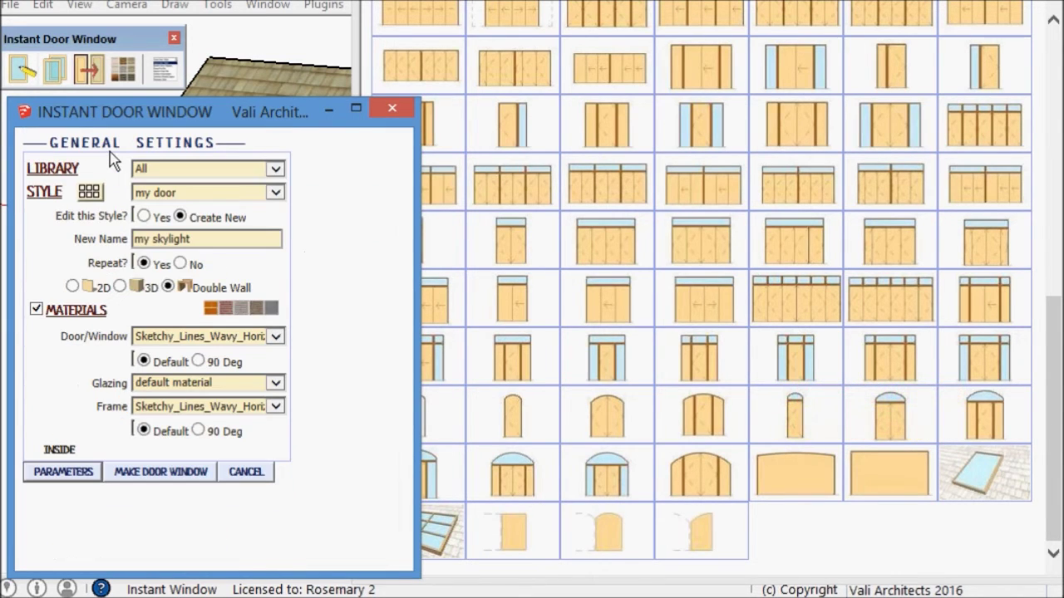
pyautogui.click(183, 472)
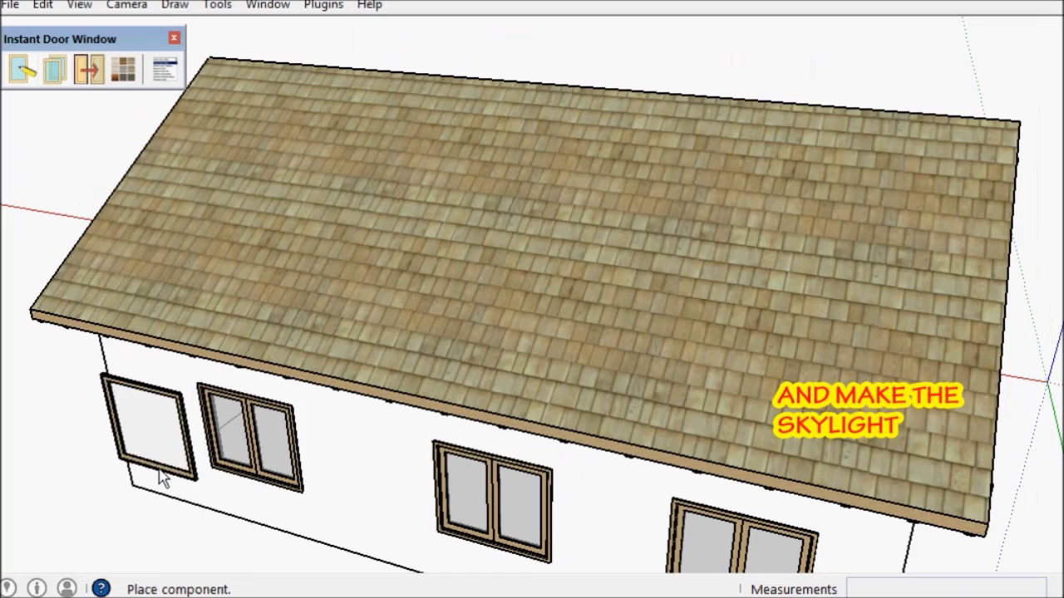
# Place skylights at the left, middle and right of the roof
pyautogui.click(277, 257)
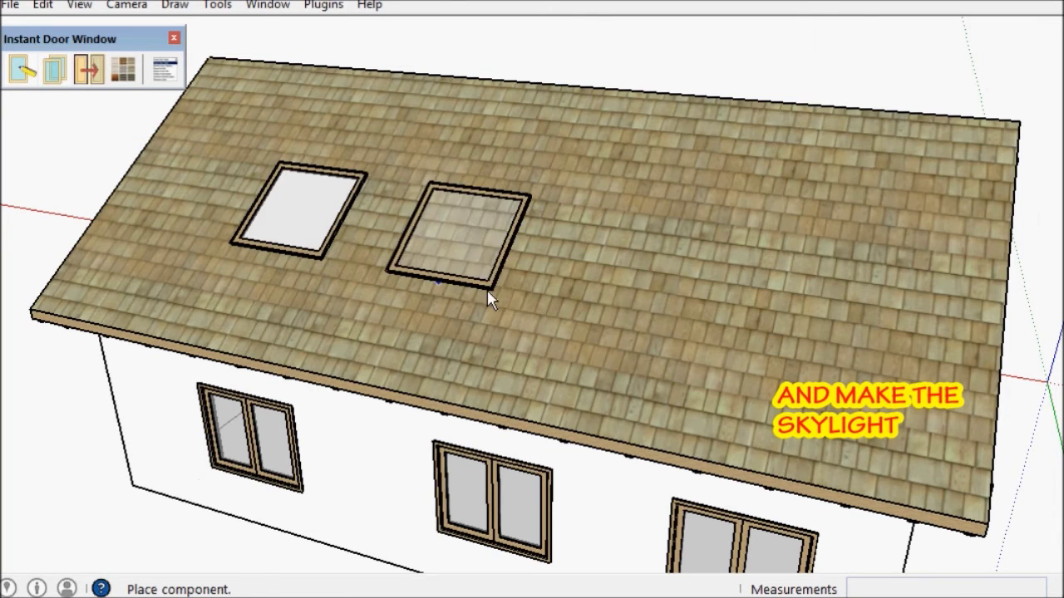
pyautogui.click(532, 310)
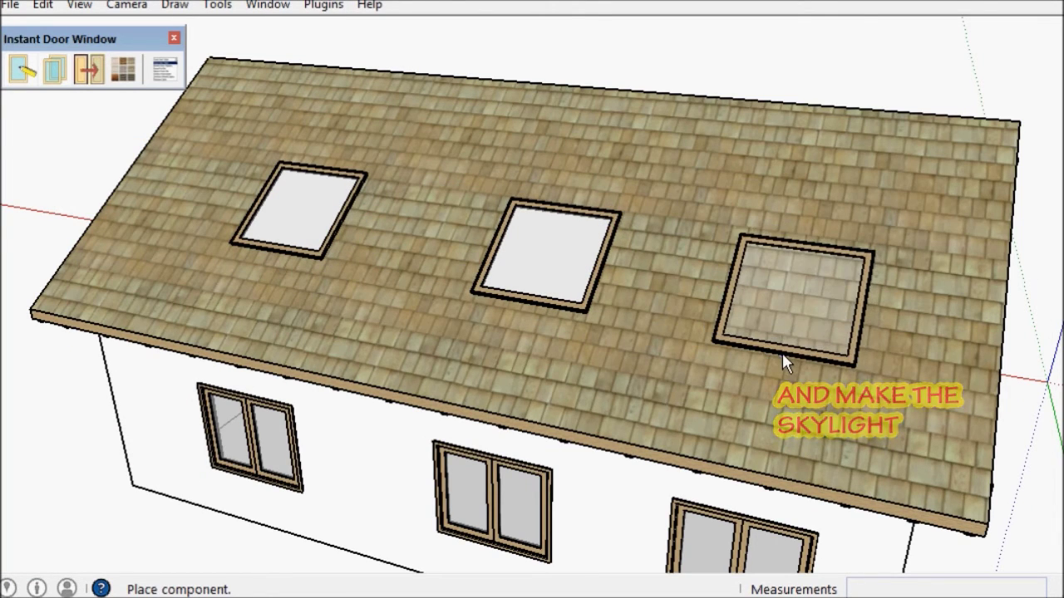
pyautogui.click(782, 354)
pyautogui.moveTo(783, 354)
pyautogui.mouseDown(button='middle')
pyautogui.moveTo(522, 329)
pyautogui.moveTo(347, 394)
pyautogui.moveTo(360, 380)
pyautogui.moveTo(568, 339)
pyautogui.mouseUp(button='middle')
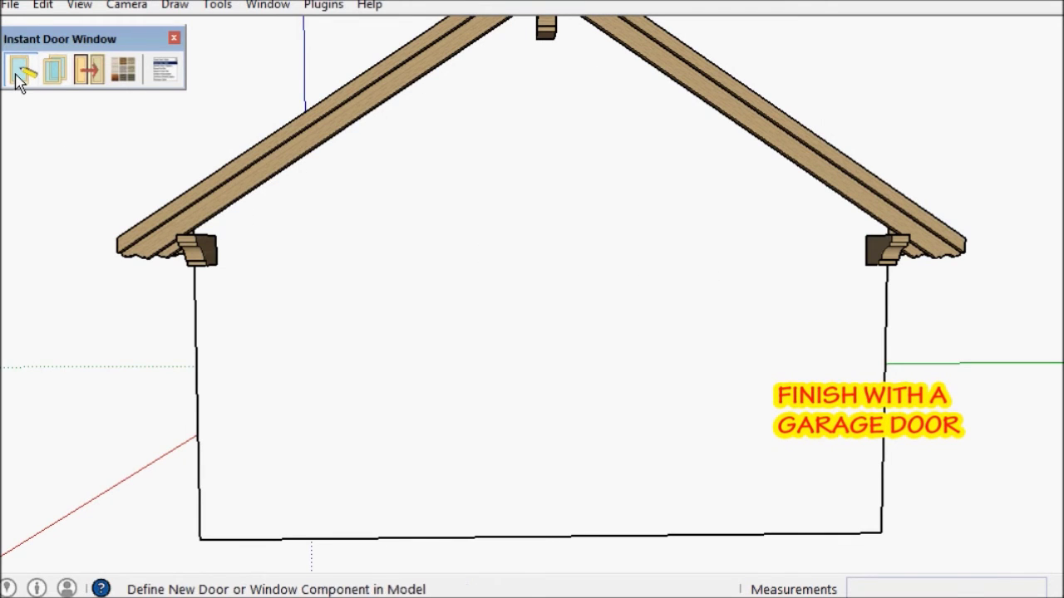
# Create a new style 'my garage door' from the skylight and show the type catalogue
pyautogui.click(19, 76)
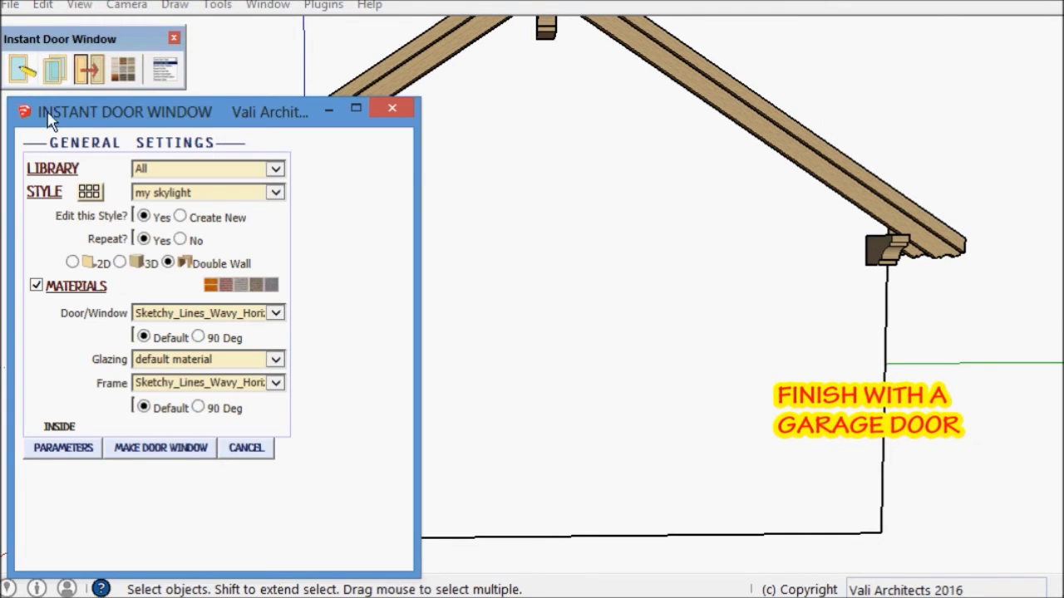
pyautogui.click(180, 217)
pyautogui.doubleClick(185, 240)
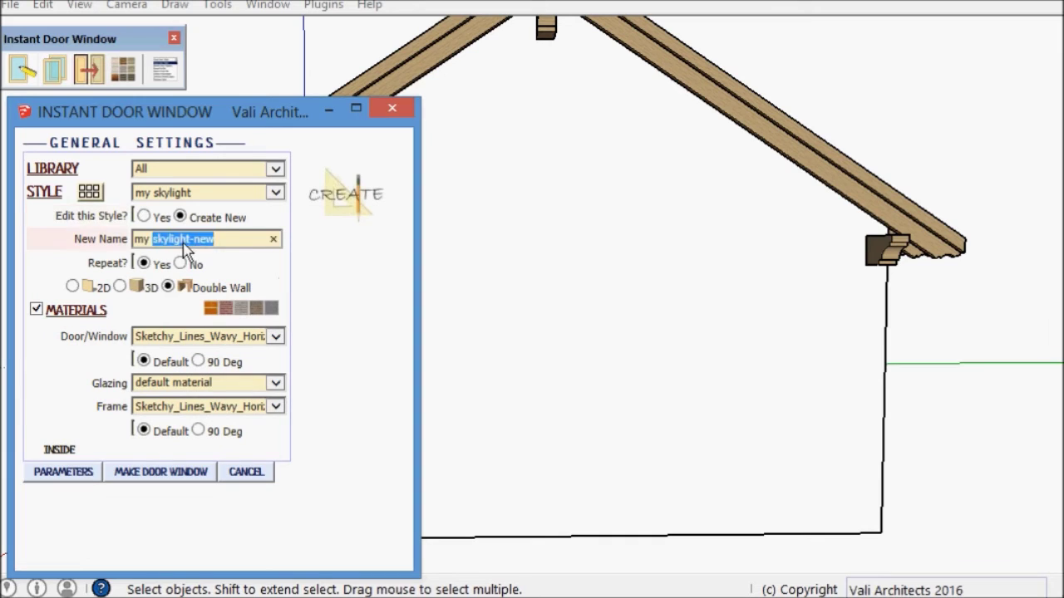
pyautogui.write('garage door')
pyautogui.click(66, 474)
pyautogui.moveTo(410, 297); pyautogui.dragTo(405, 441)
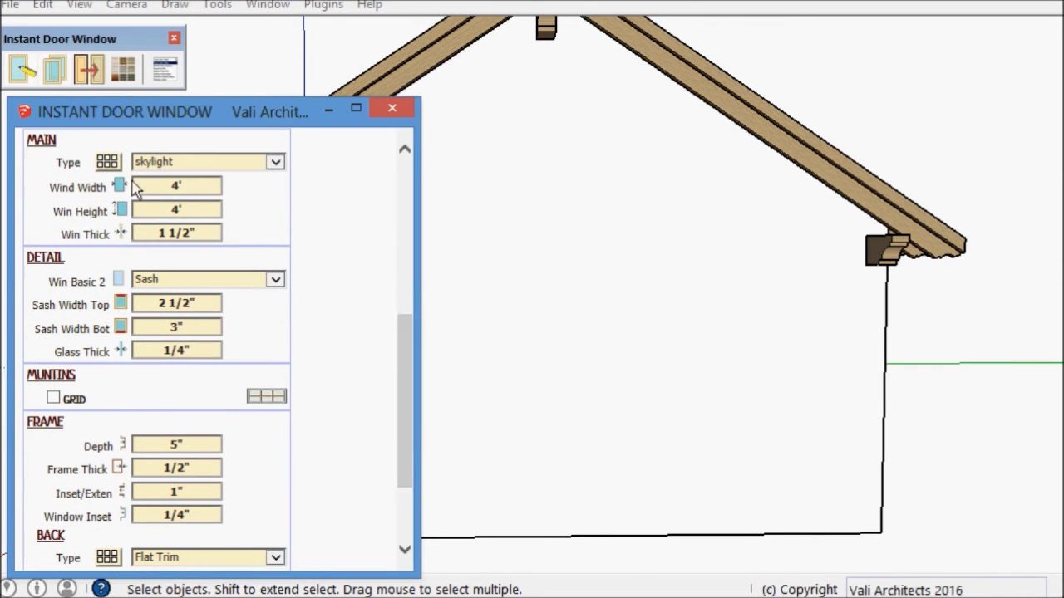
pyautogui.click(108, 163)
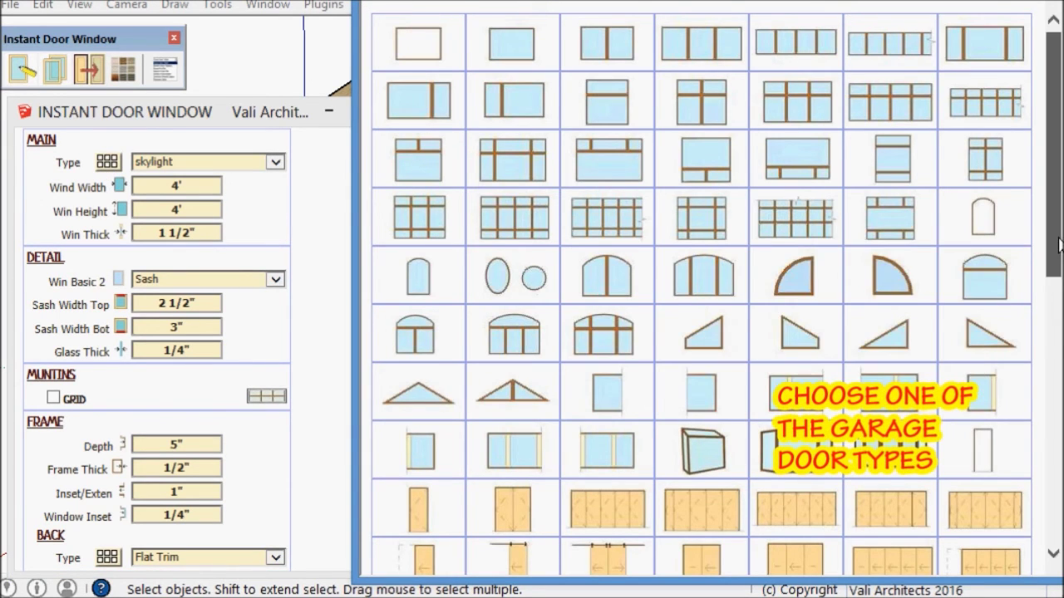
# Set the style type to garage door with the raised-panel detail design
pyautogui.moveTo(1059, 245); pyautogui.dragTo(1055, 515)
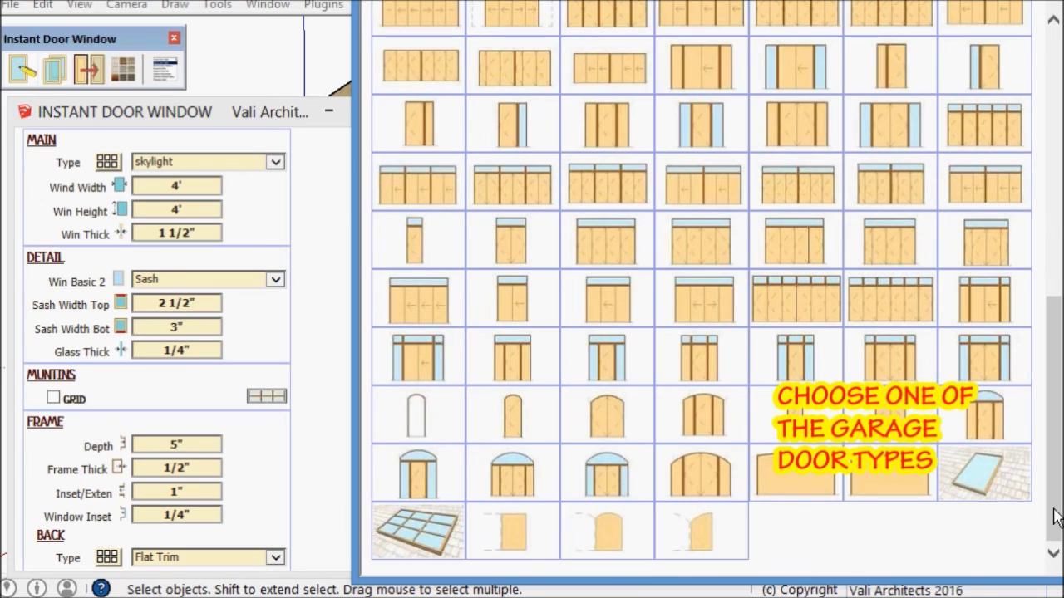
pyautogui.click(915, 486)
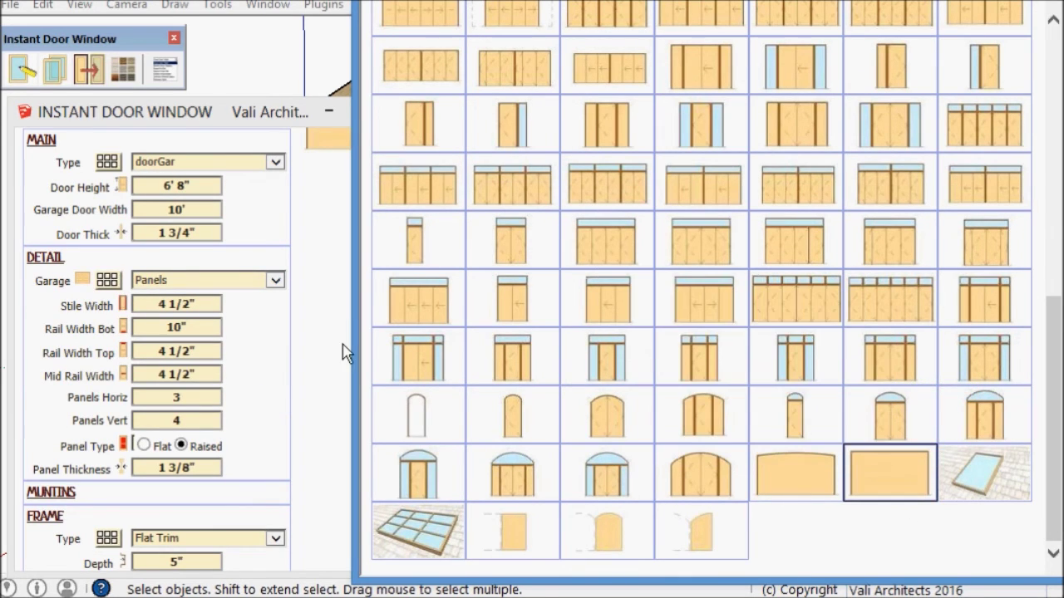
pyautogui.click(314, 349)
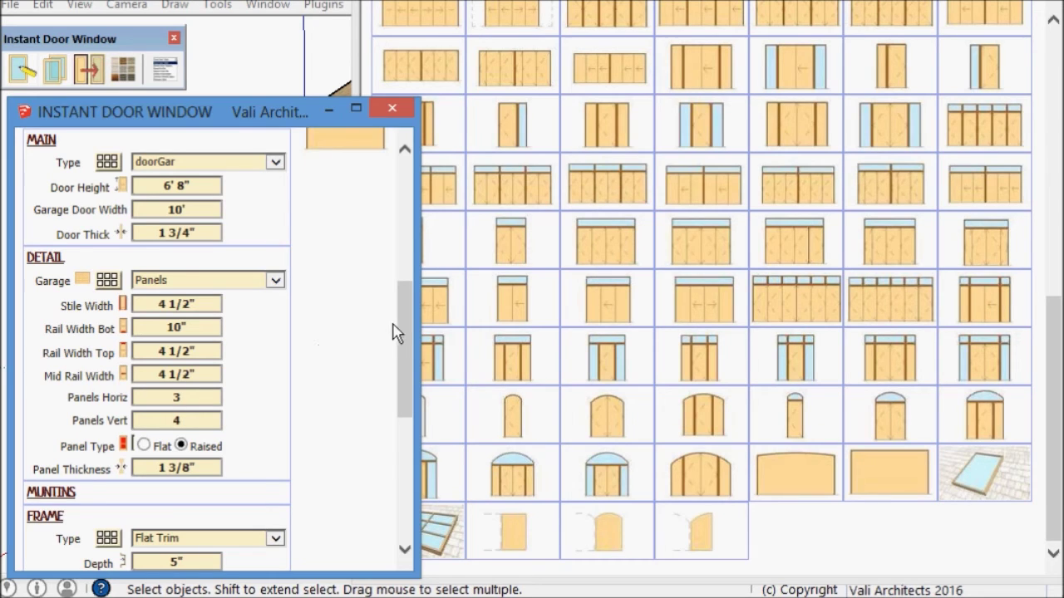
pyautogui.click(109, 281)
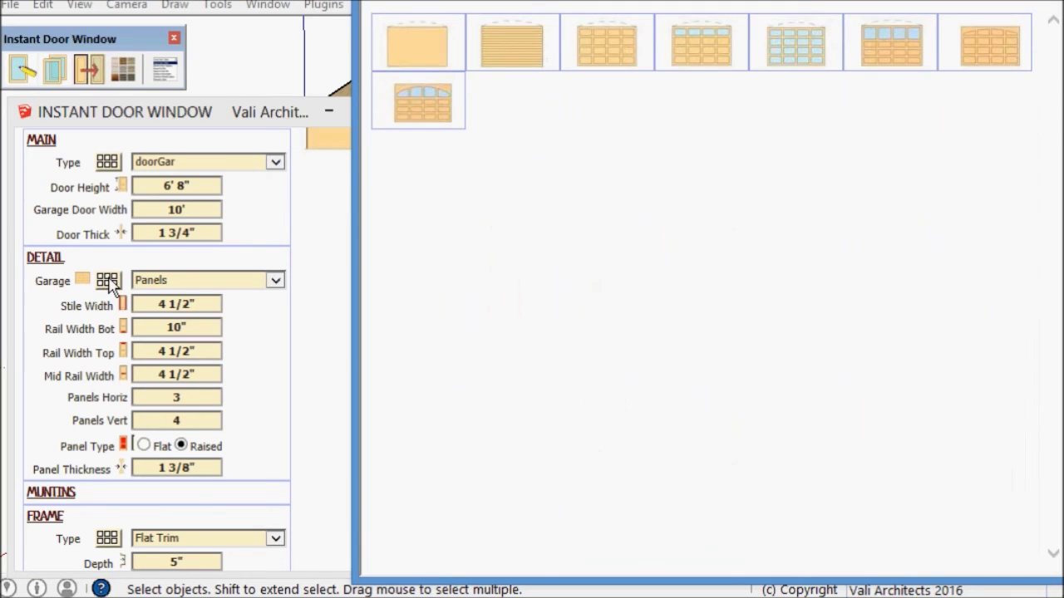
pyautogui.moveTo(606, 44)
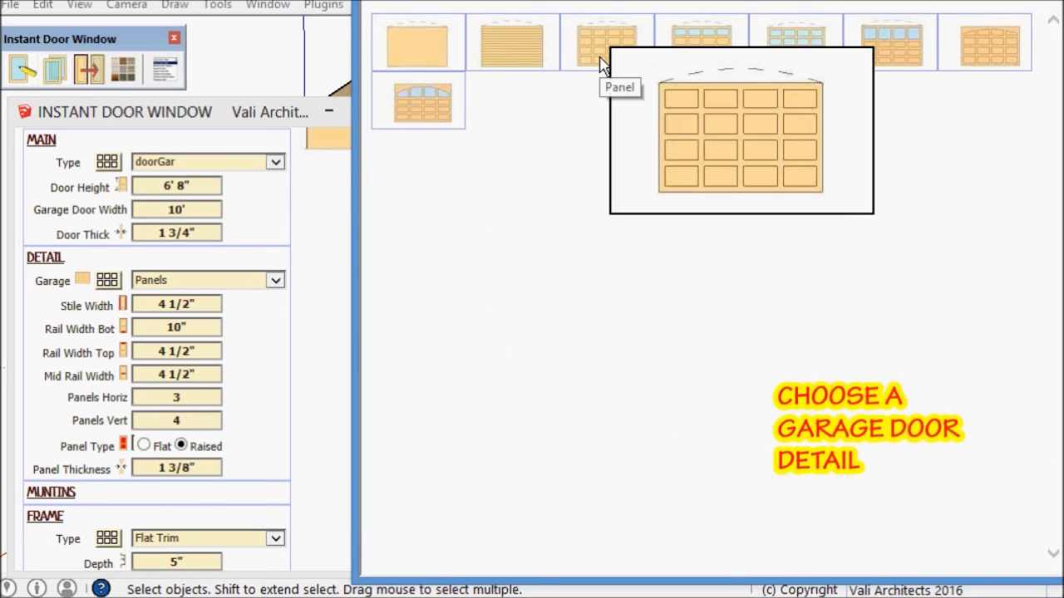
pyautogui.click(601, 66)
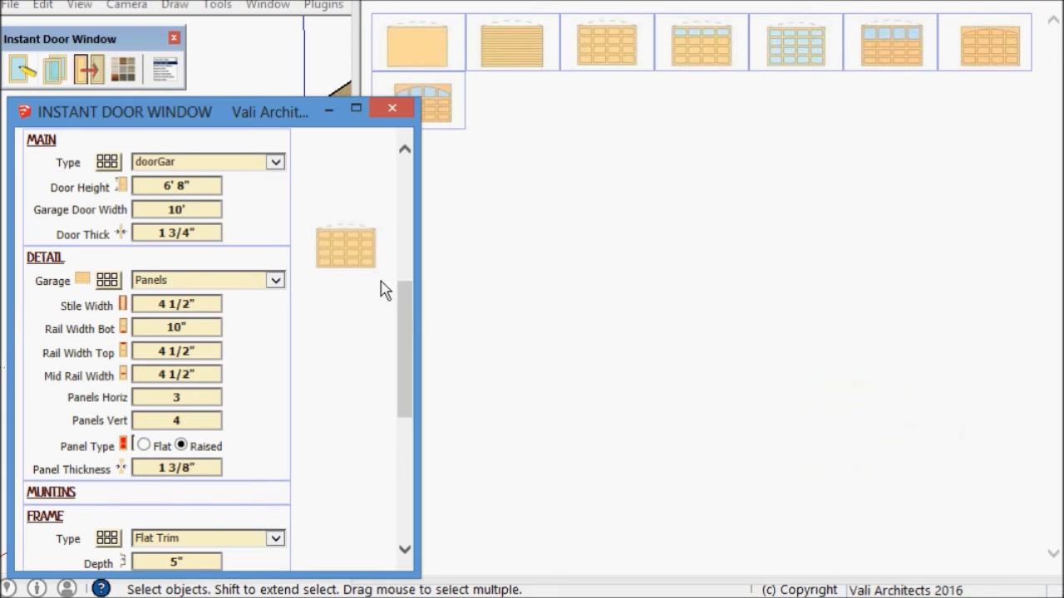
pyautogui.moveTo(403, 295); pyautogui.dragTo(396, 190)
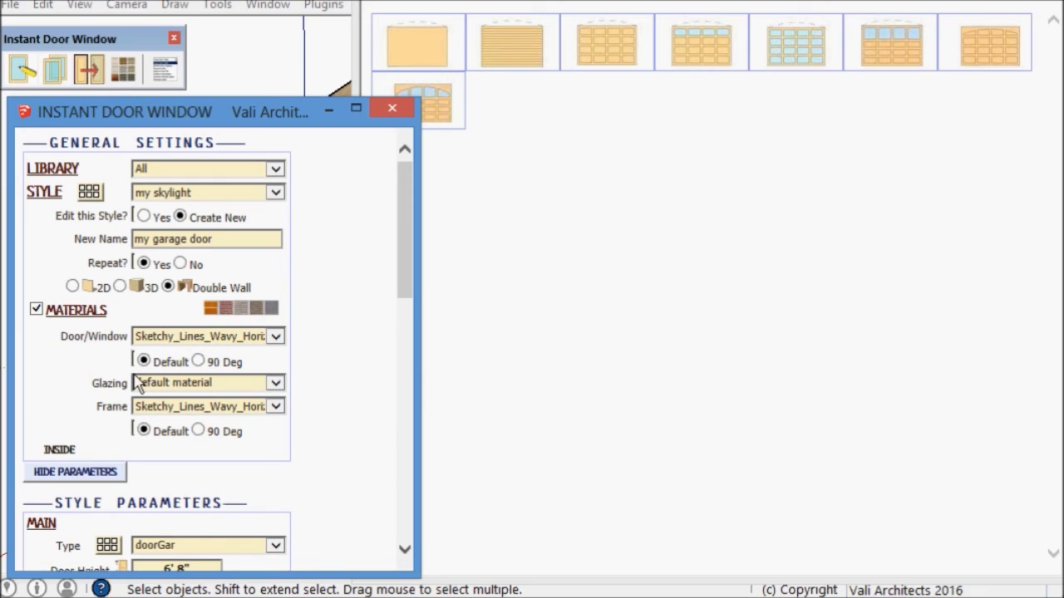
pyautogui.click(67, 472)
# Generate the raised-panel garage door and place it in the gable wall
pyautogui.click(149, 480)
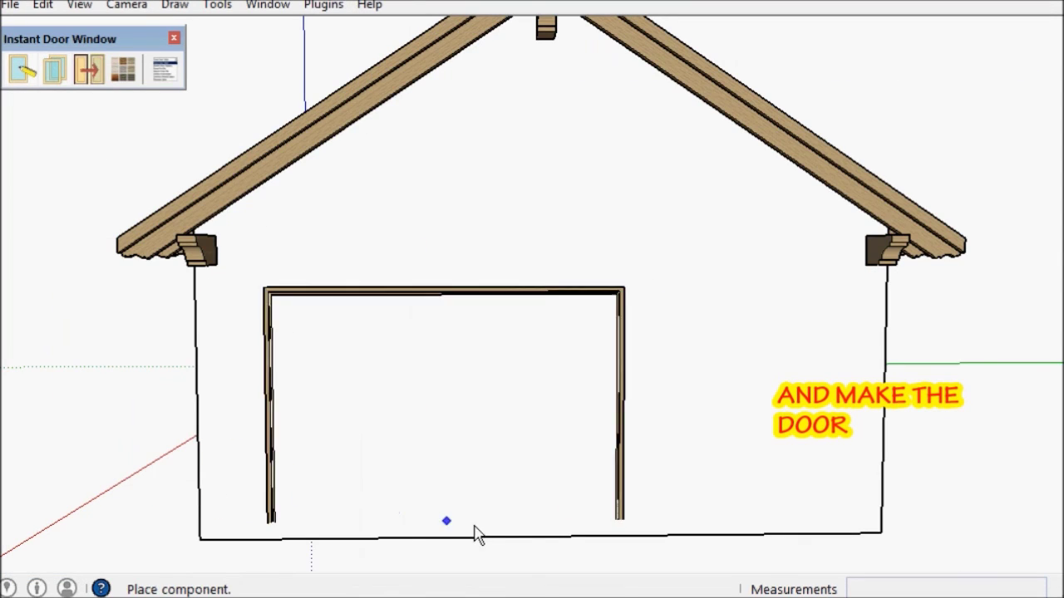
pyautogui.click(546, 540)
pyautogui.moveTo(546, 518); pyautogui.dragTo(550, 437, button='middle')
pyautogui.scroll(2, 550, 431)
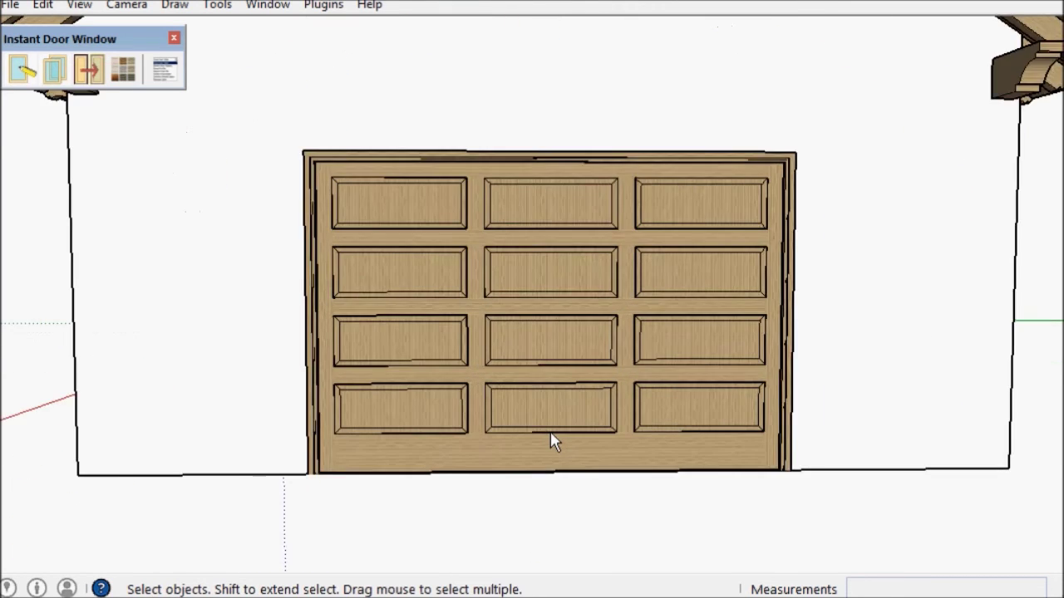
pyautogui.scroll(1, 548, 415)
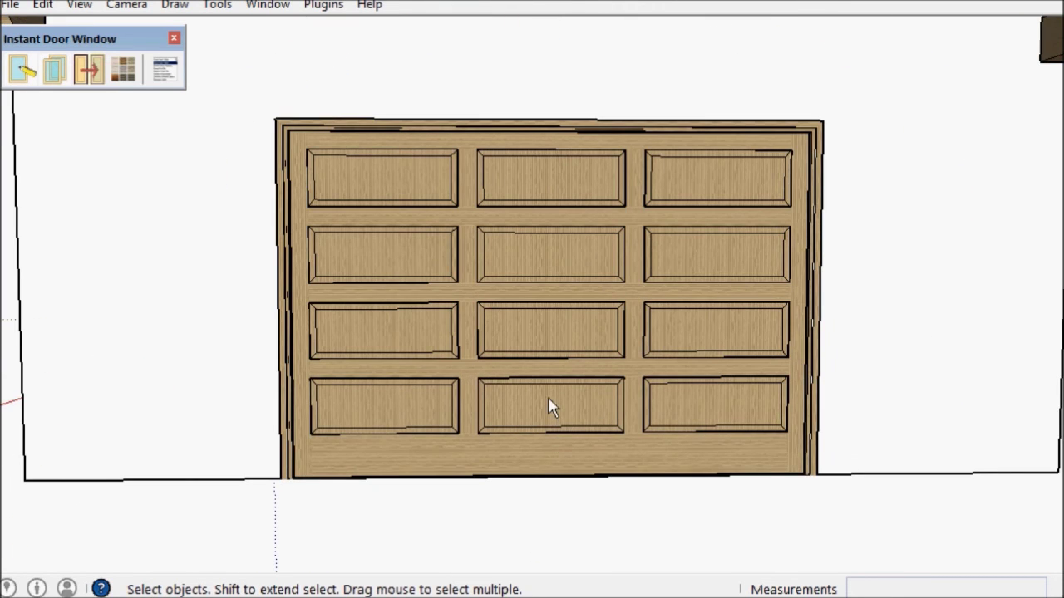
# Open the garage door with the Interact tool to reveal the room inside
pyautogui.click(217, 5)
pyautogui.click(277, 517)
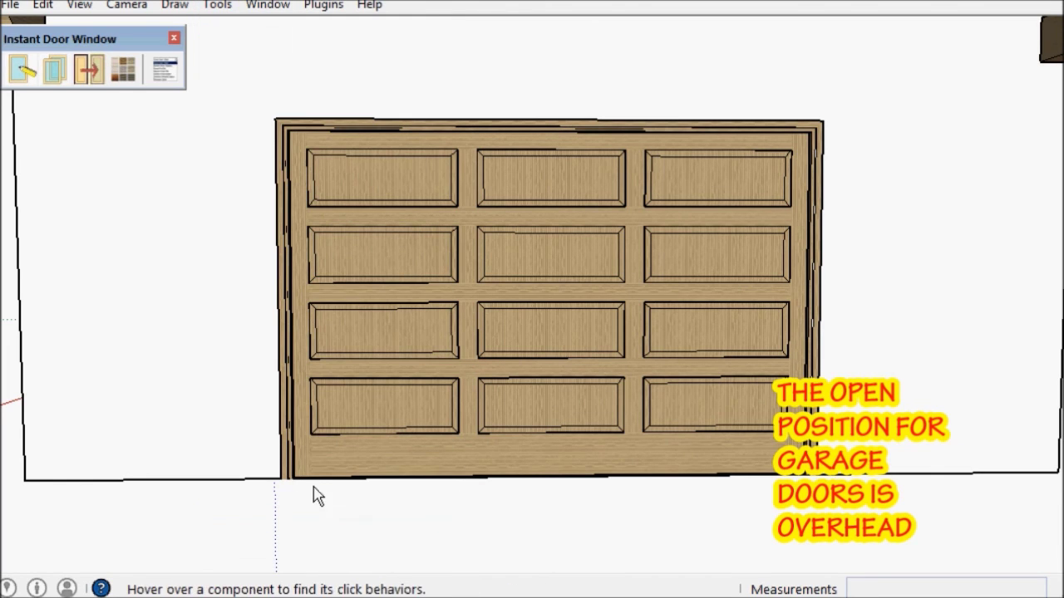
pyautogui.click(468, 383)
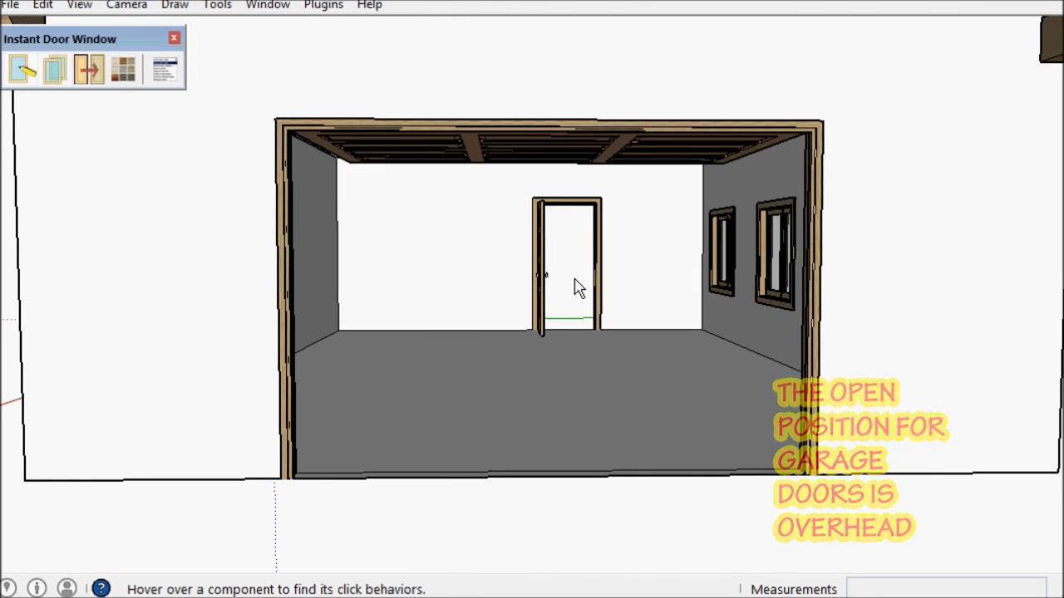
pyautogui.scroll(2, 594, 240)
pyautogui.scroll(3, 595, 243)
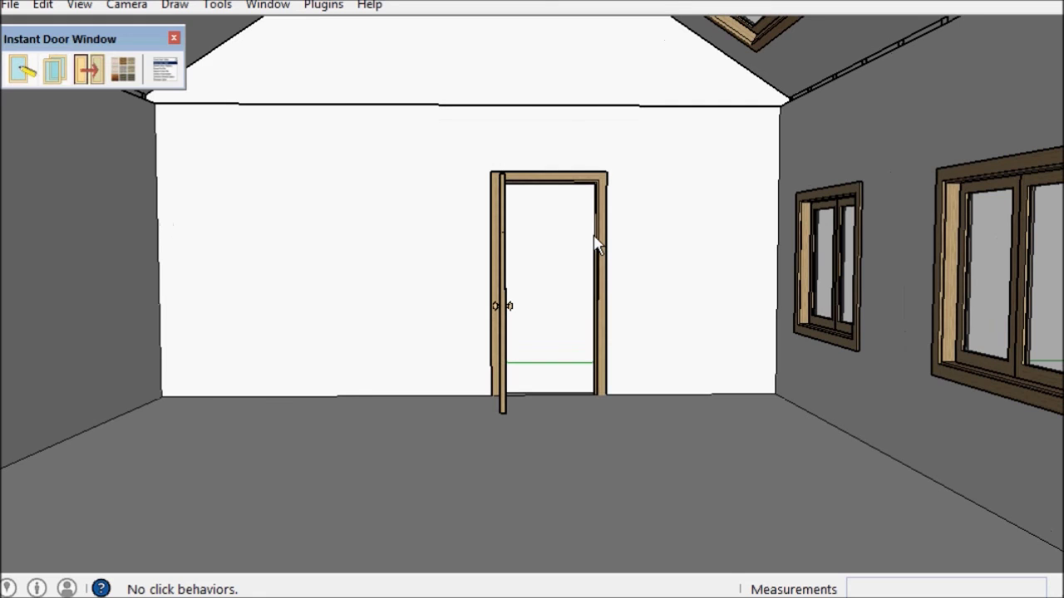
pyautogui.moveTo(625, 218)
pyautogui.mouseDown(button='middle')
pyautogui.moveTo(631, 239)
pyautogui.moveTo(708, 208)
pyautogui.mouseUp(button='middle')
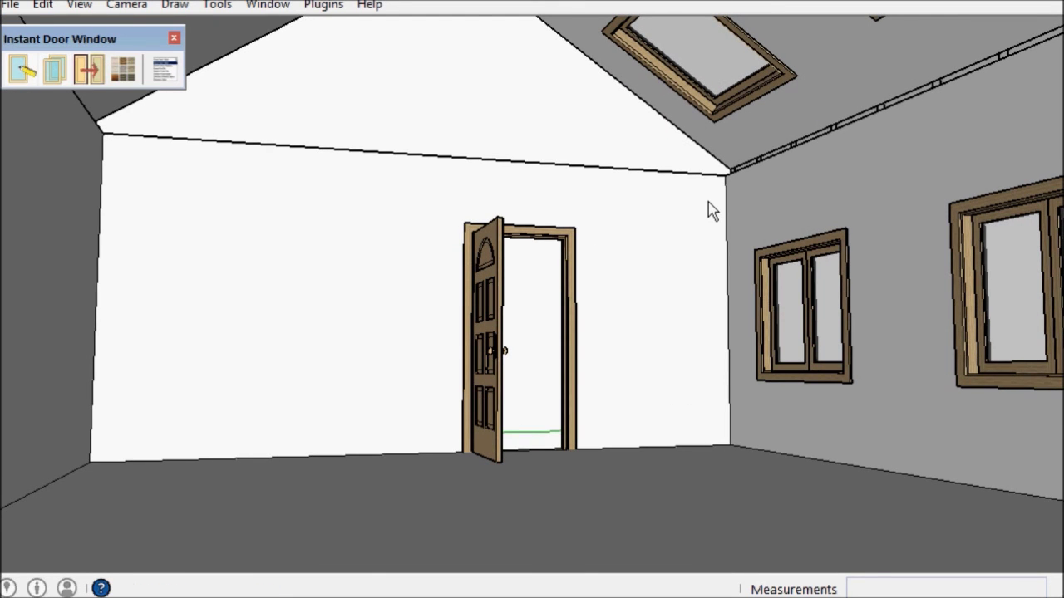
# Set the Instant Door Window library to In Model and browse its saved styles
pyautogui.click(54, 70)
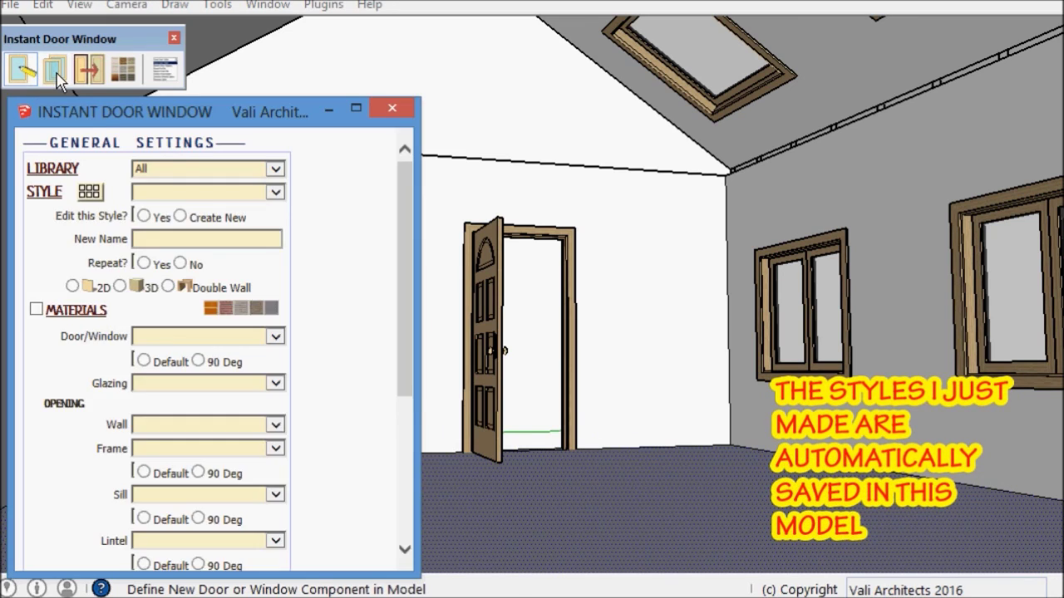
pyautogui.click(277, 172)
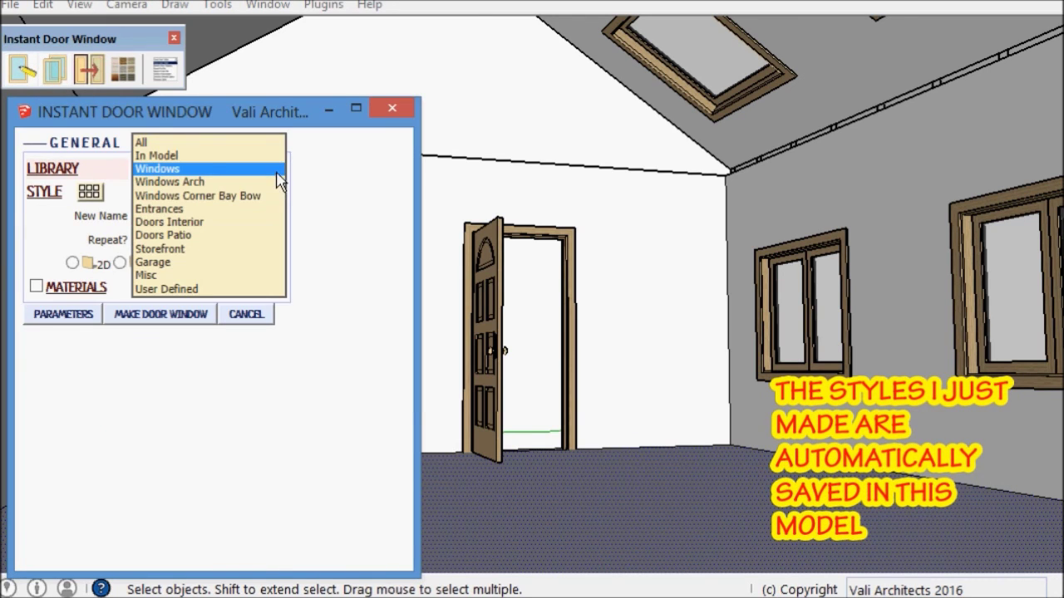
pyautogui.click(186, 157)
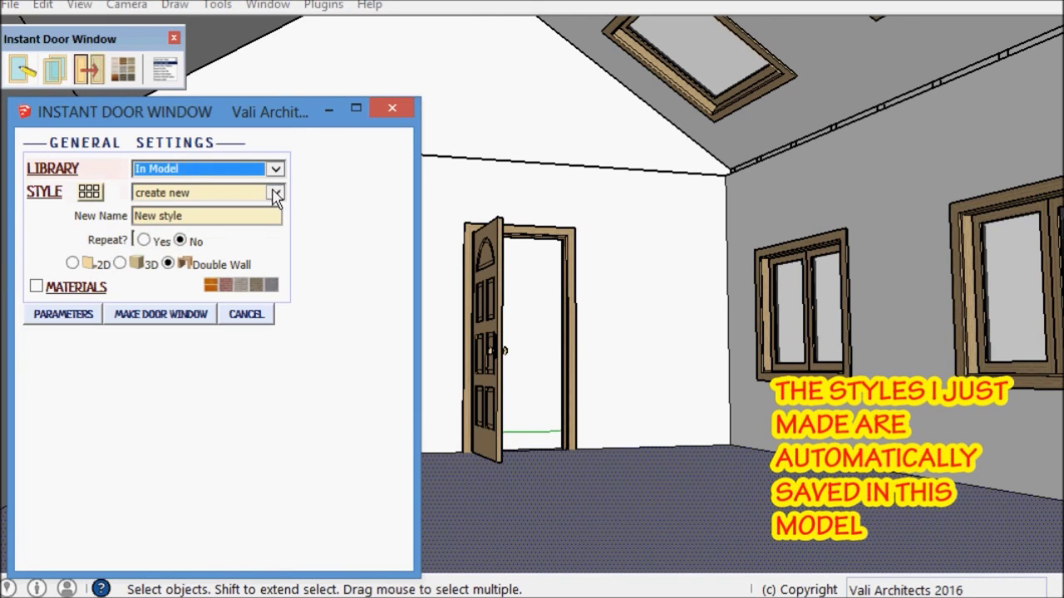
pyautogui.click(276, 193)
pyautogui.click(90, 192)
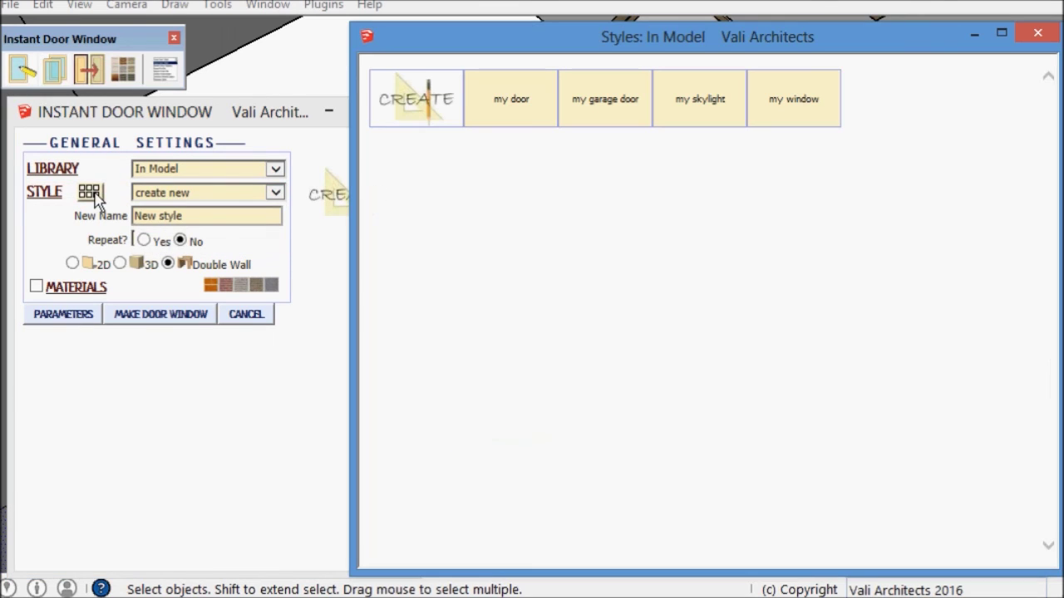